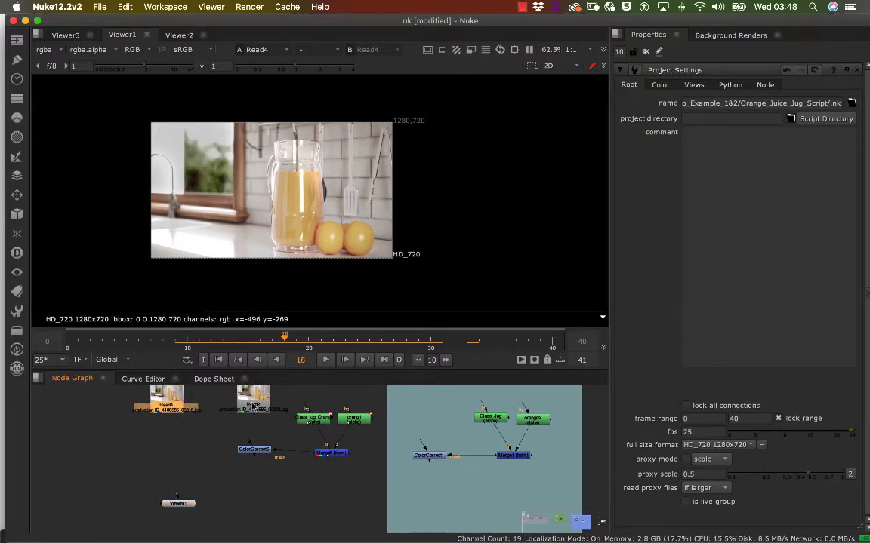
# Step: Move the Read2 node away from above ColorCorrect5 to the far side of Read4 in the node graph
pyautogui.moveTo(244, 414)
pyautogui.mouseDown()
pyautogui.moveTo(214, 406)
pyautogui.moveTo(257, 417)
pyautogui.mouseUp()
pyautogui.moveTo(178, 411); pyautogui.dragTo(196, 413)
pyautogui.scroll(6, 227, 400)
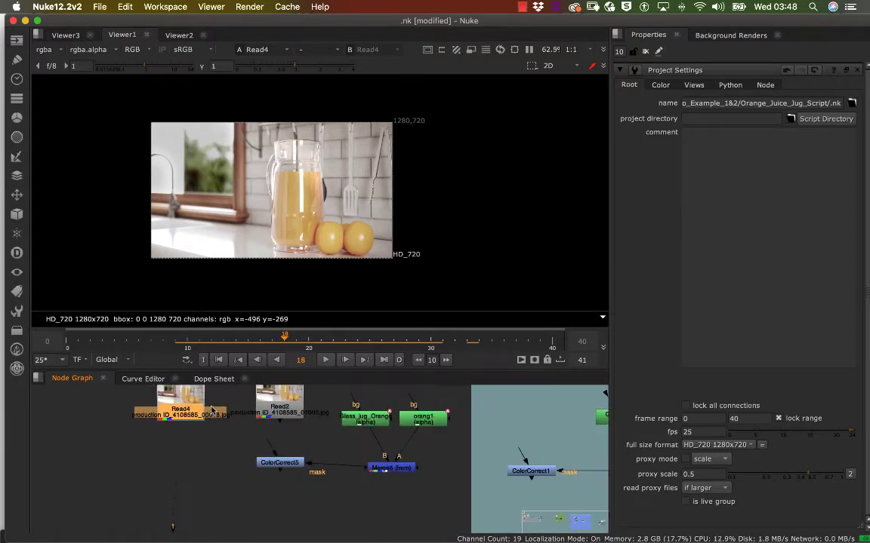
pyautogui.click(252, 426)
pyautogui.scroll(-4, 252, 422)
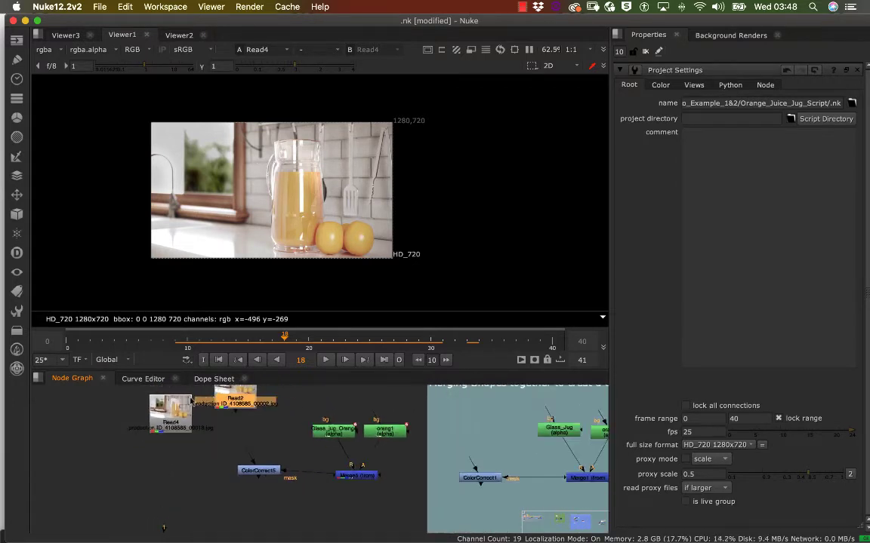
pyautogui.scroll(5, 260, 416)
pyautogui.scroll(3, 264, 414)
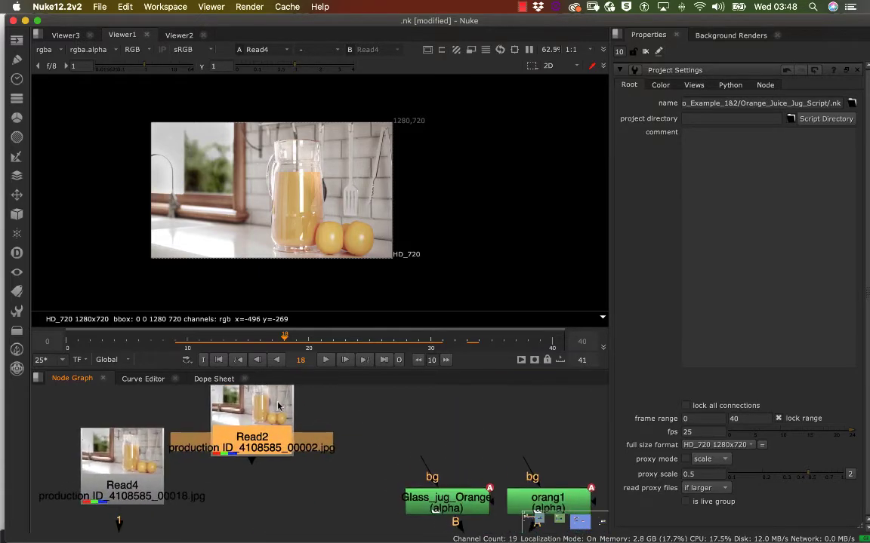
pyautogui.scroll(-5, 264, 414)
pyautogui.moveTo(236, 439); pyautogui.dragTo(63, 469)
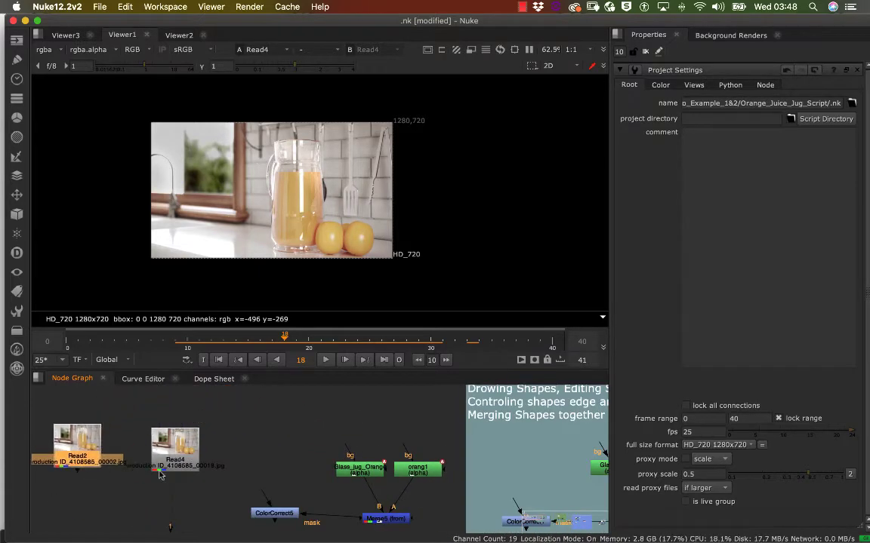
# Step: Place Read4 above ColorCorrect5 with Viewer1 below, and connect Read4 through ColorCorrect5 to the viewer
pyautogui.moveTo(183, 455); pyautogui.dragTo(224, 428)
pyautogui.moveTo(233, 468); pyautogui.dragTo(192, 418, button='middle')
pyautogui.moveTo(171, 465); pyautogui.dragTo(172, 440, button='middle')
pyautogui.scroll(3, 170, 445)
pyautogui.scroll(-5, 170, 446)
pyautogui.moveTo(155, 496); pyautogui.dragTo(200, 496)
pyautogui.moveTo(222, 446); pyautogui.dragTo(209, 445)
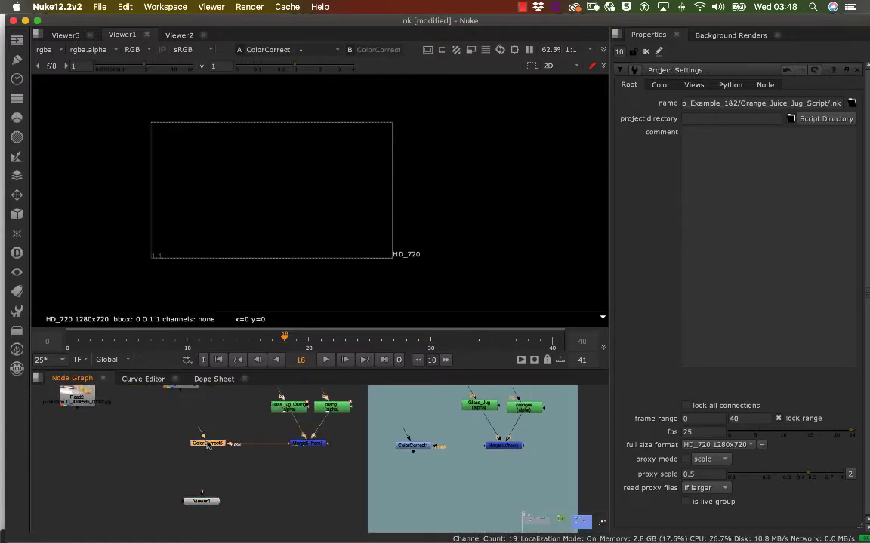
pyautogui.moveTo(181, 389); pyautogui.dragTo(190, 393)
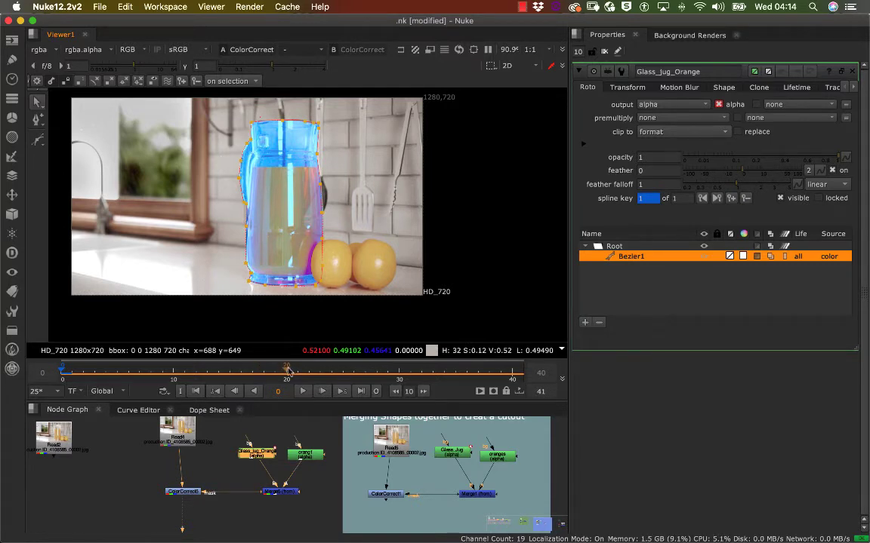
# Step: At frame 41, try to lower only the top rim points of the Glass_Jug_Orange shape, and undo the move
pyautogui.moveTo(289, 372); pyautogui.dragTo(522, 369)
pyautogui.scroll(5, 355, 193)
pyautogui.moveTo(348, 231); pyautogui.dragTo(346, 308, button='middle')
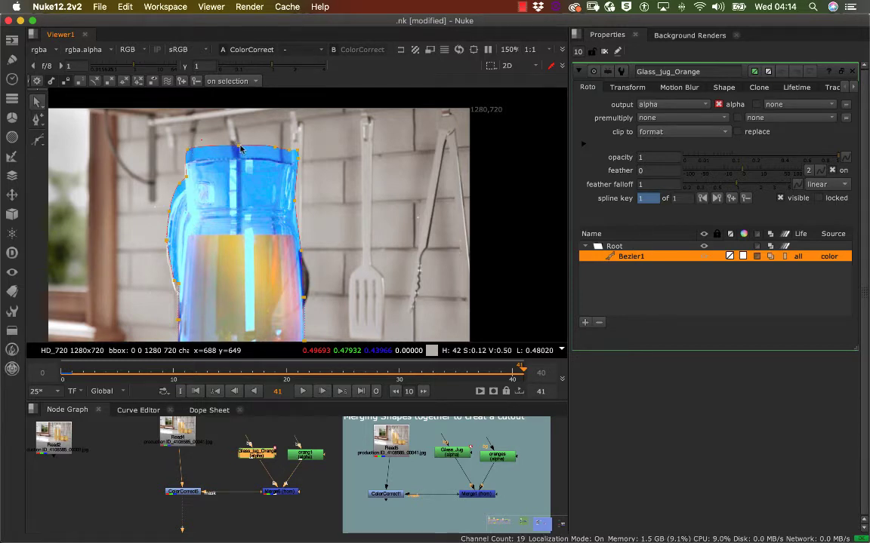
pyautogui.moveTo(238, 159); pyautogui.dragTo(273, 160)
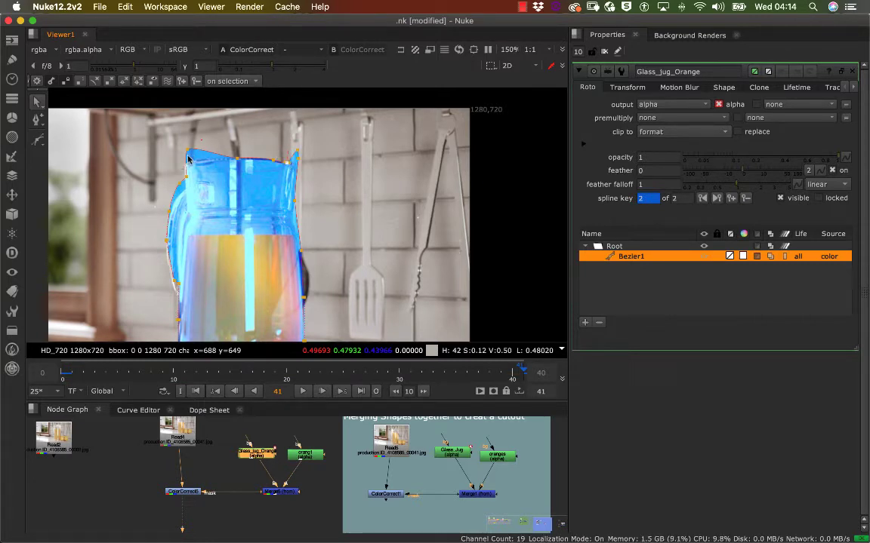
pyautogui.hotkey('ctrl', 'z')
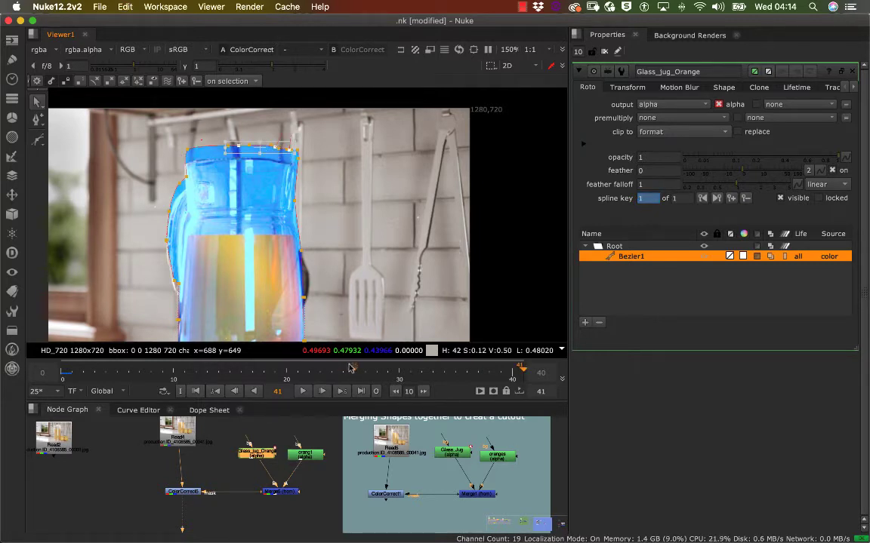
# Step: At frame 40, select all points of the Glass_Jug_Orange shape and move them down to match the jug's rim
pyautogui.moveTo(349, 368); pyautogui.dragTo(94, 371)
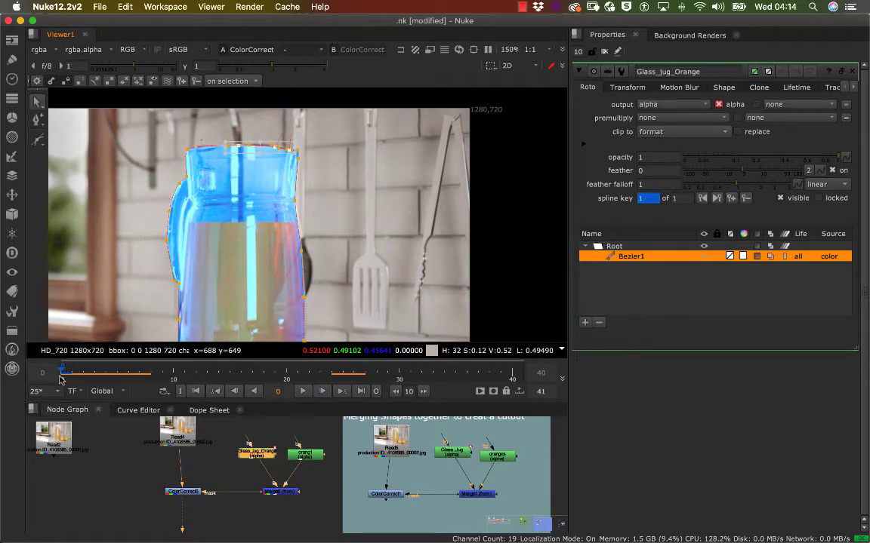
pyautogui.moveTo(95, 374); pyautogui.dragTo(513, 369)
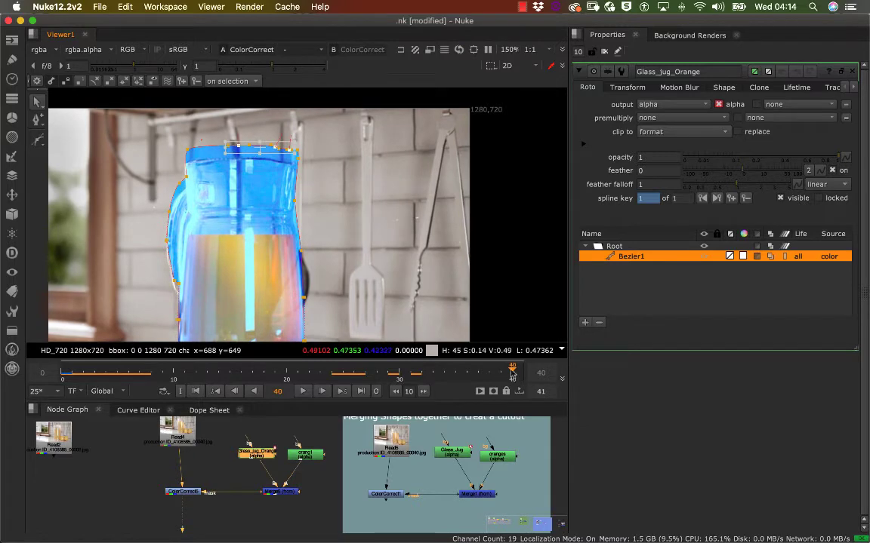
pyautogui.scroll(2, 348, 240)
pyautogui.scroll(-5, 348, 240)
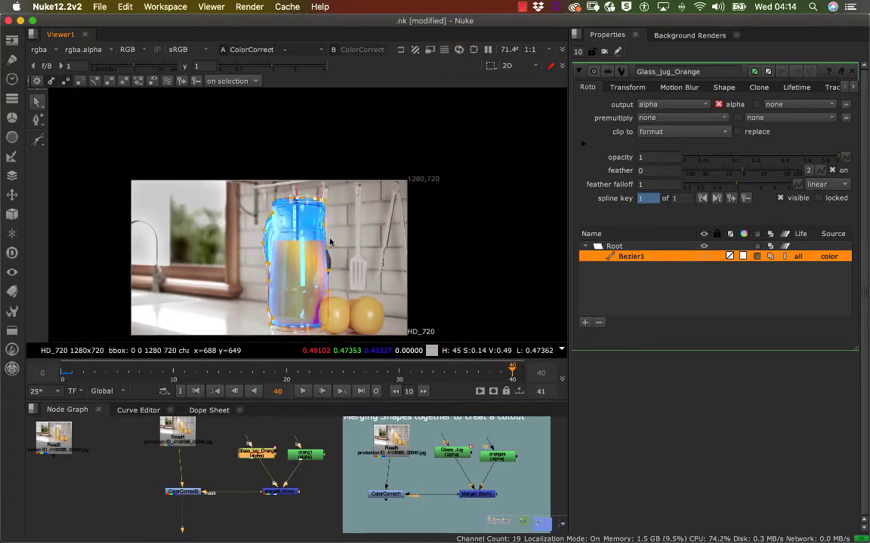
pyautogui.moveTo(240, 182); pyautogui.dragTo(358, 340)
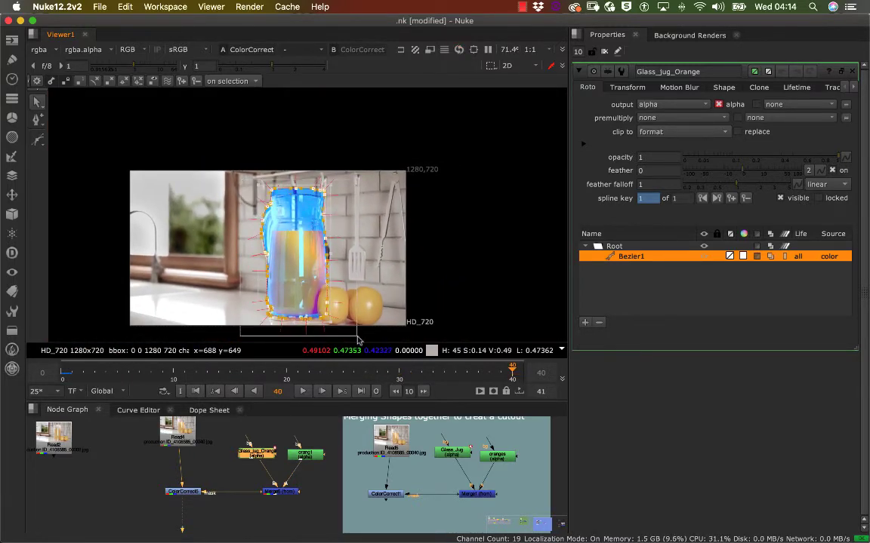
pyautogui.scroll(4, 348, 240)
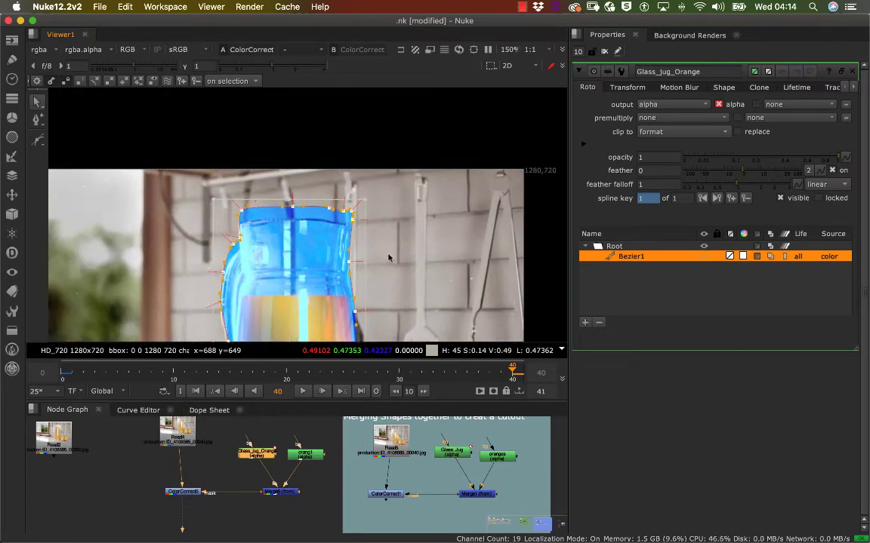
pyautogui.scroll(3, 419, 247)
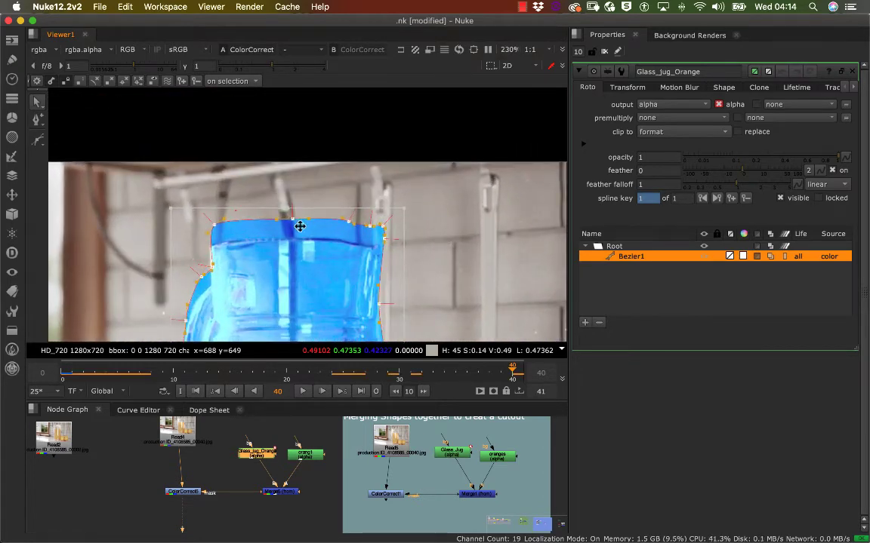
pyautogui.moveTo(291, 221); pyautogui.dragTo(292, 236)
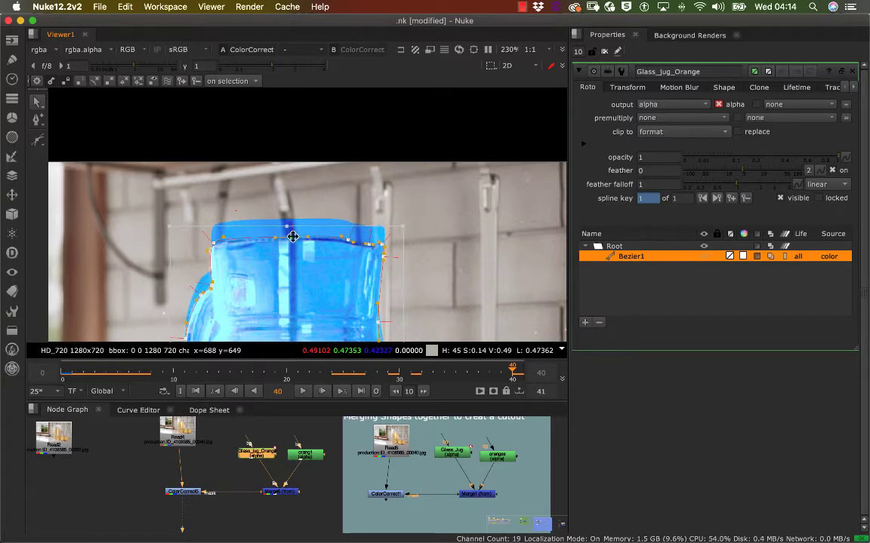
# Step: Examine the shape's fit along the jug's rim, handle, sides and base at frame 40
pyautogui.scroll(7, 336, 181)
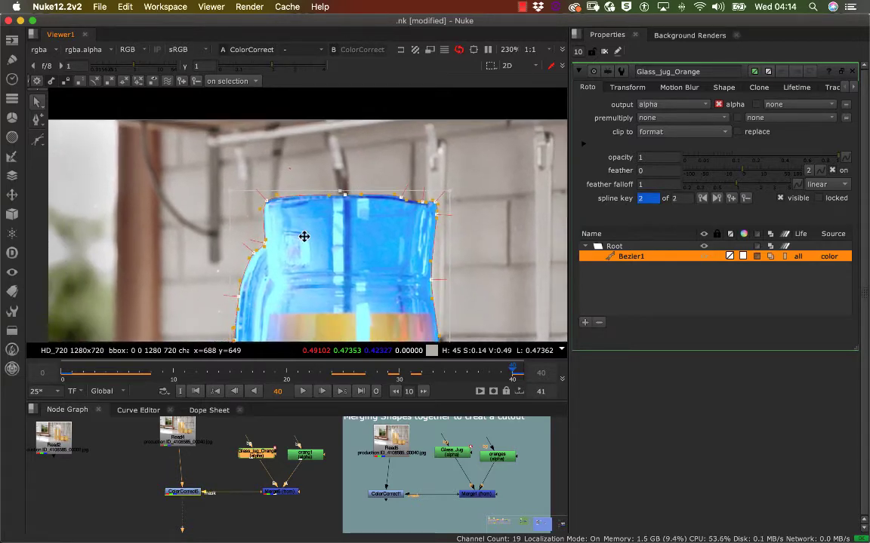
pyautogui.scroll(1, 353, 224)
pyautogui.moveTo(310, 200); pyautogui.dragTo(328, 287, button='middle')
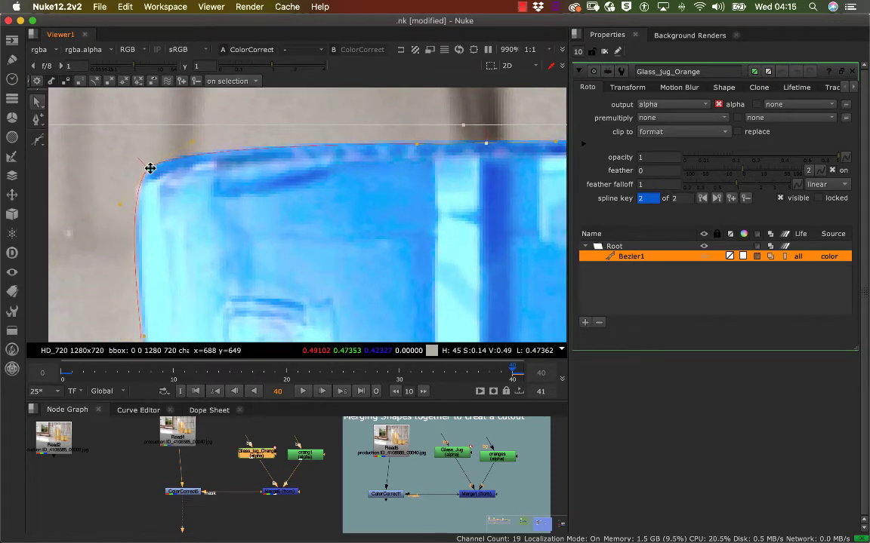
pyautogui.moveTo(284, 198); pyautogui.dragTo(117, 204, button='middle')
pyautogui.scroll(-5, 225, 219)
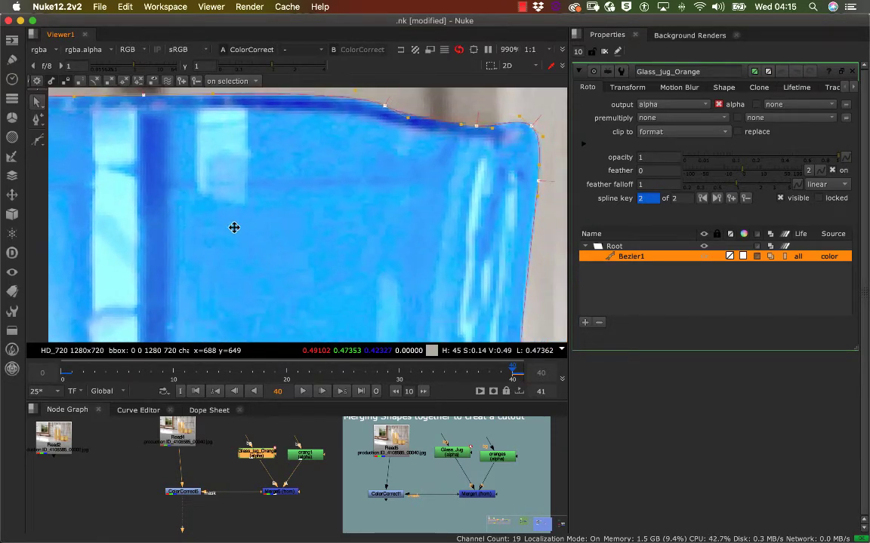
pyautogui.scroll(-1, 179, 230)
pyautogui.moveTo(179, 230); pyautogui.dragTo(302, 159, button='middle')
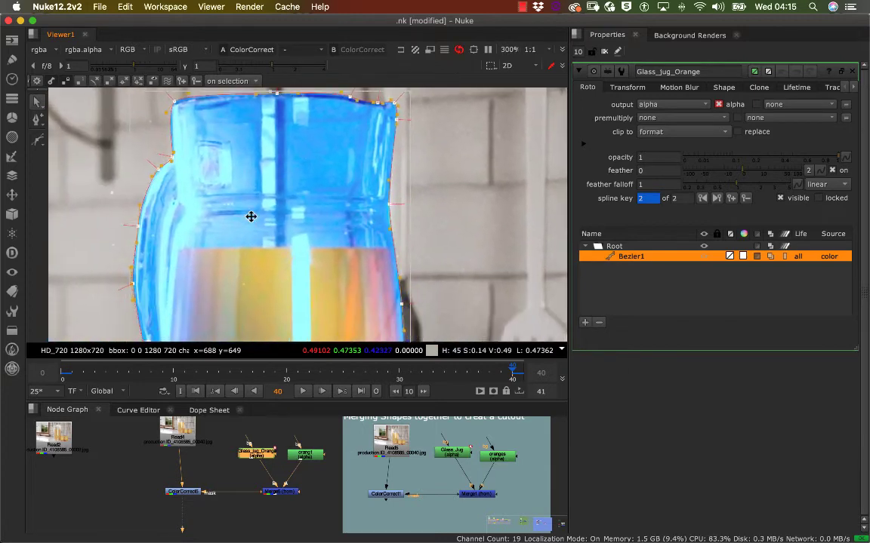
pyautogui.moveTo(250, 215)
pyautogui.mouseDown(button='middle')
pyautogui.moveTo(281, 159)
pyautogui.moveTo(254, 158)
pyautogui.moveTo(275, 229)
pyautogui.moveTo(218, 163)
pyautogui.mouseUp(button='middle')
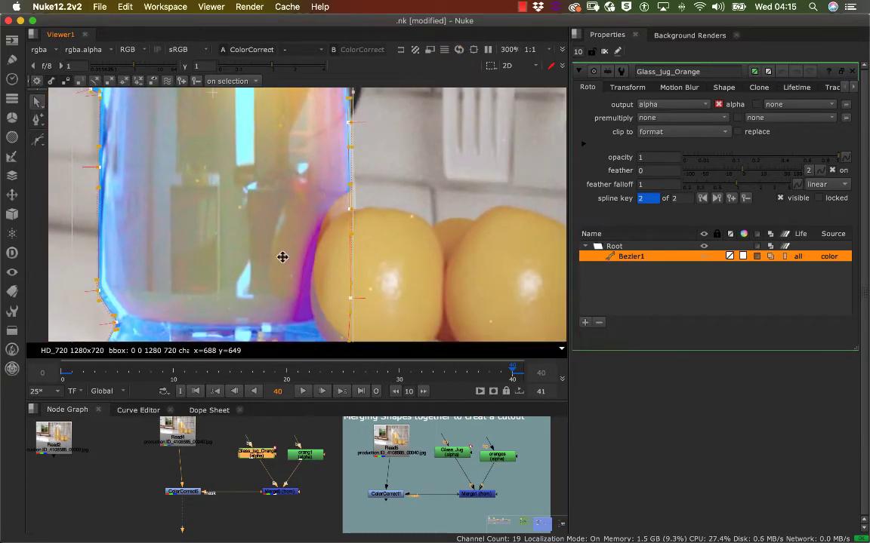
pyautogui.scroll(-4, 282, 258)
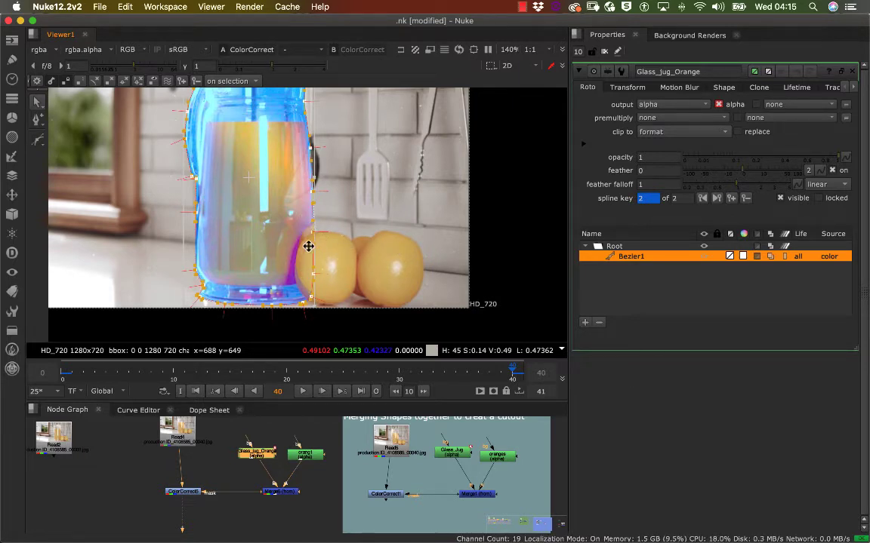
# Step: Return to frame 0, check the whole jug outline there, and deselect the shape's points
pyautogui.moveTo(492, 374); pyautogui.dragTo(74, 381)
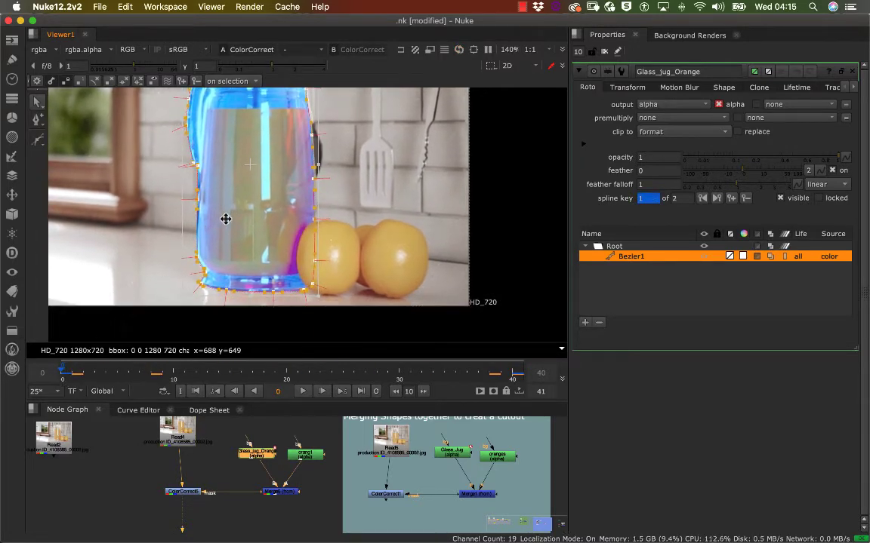
pyautogui.press('Left')
pyautogui.scroll(-7, 237, 224)
pyautogui.moveTo(237, 224); pyautogui.dragTo(210, 272, button='middle')
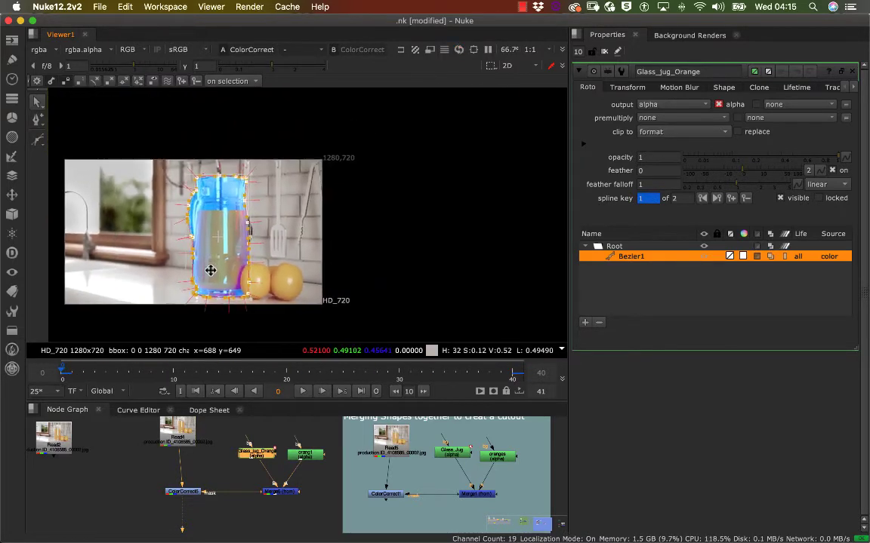
pyautogui.scroll(6, 235, 252)
pyautogui.click(300, 286)
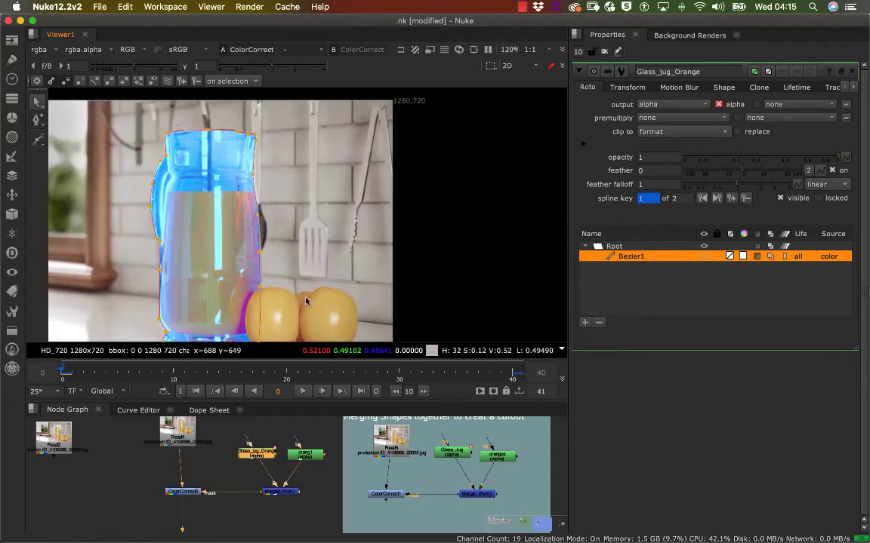
# Step: Close the Roto node's properties and play the sequence to check how the mask follows the jug
pyautogui.click(605, 52)
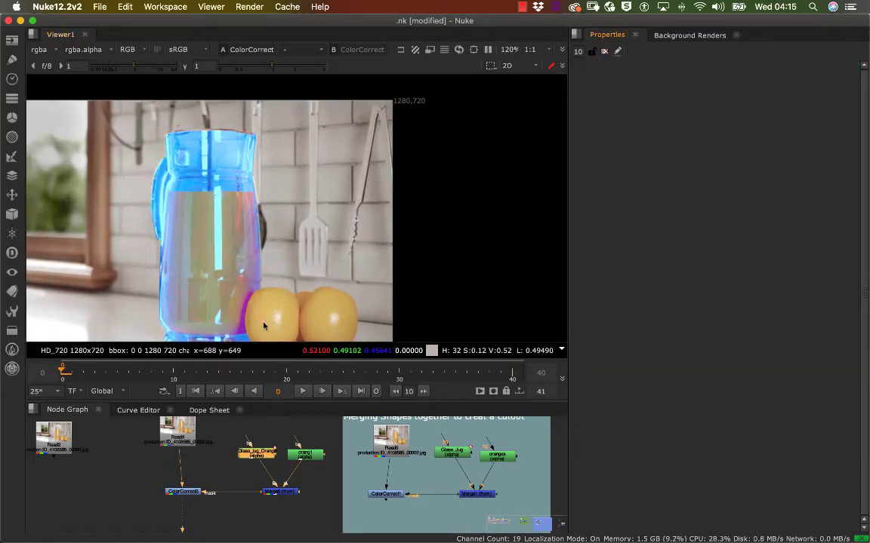
pyautogui.click(302, 391)
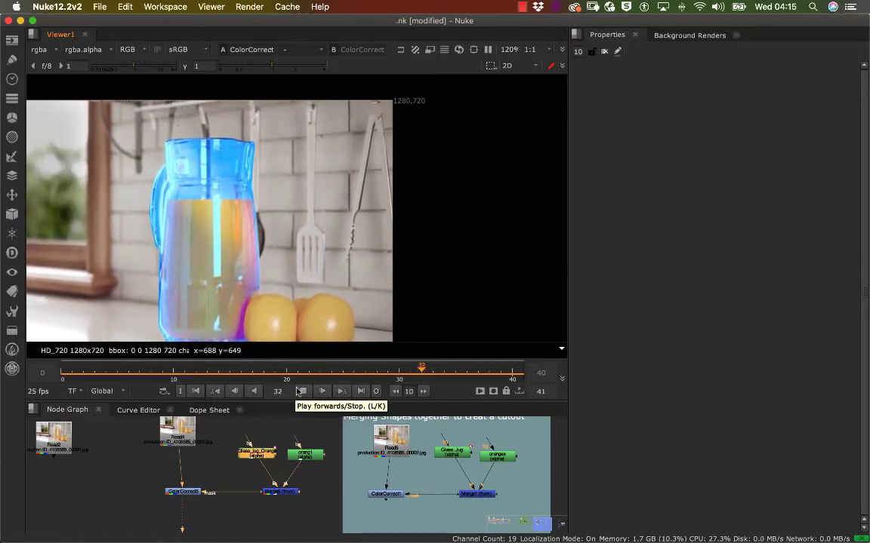
pyautogui.click(303, 396)
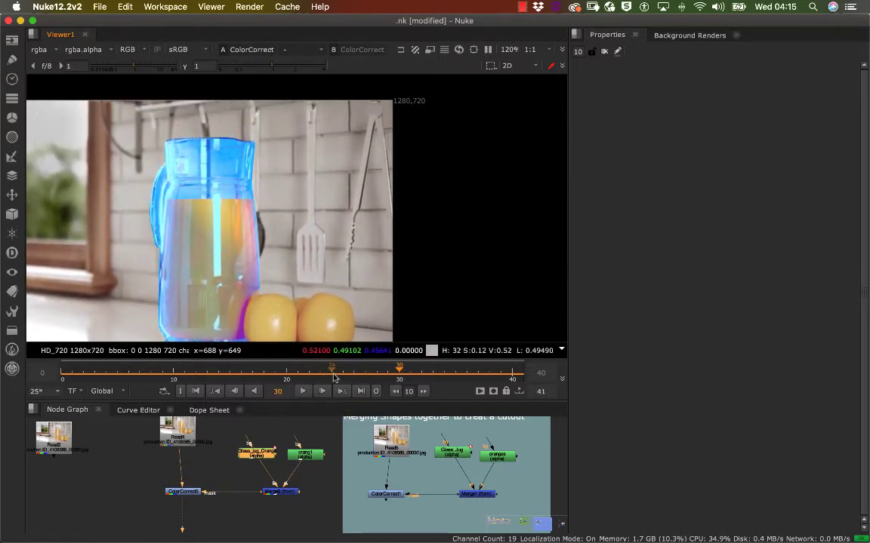
# Step: At frame 0, open the Glass_Jug_Orange roto node, select the shape's rim points and move them slightly up onto the jug's rim
pyautogui.moveTo(334, 371); pyautogui.dragTo(87, 380)
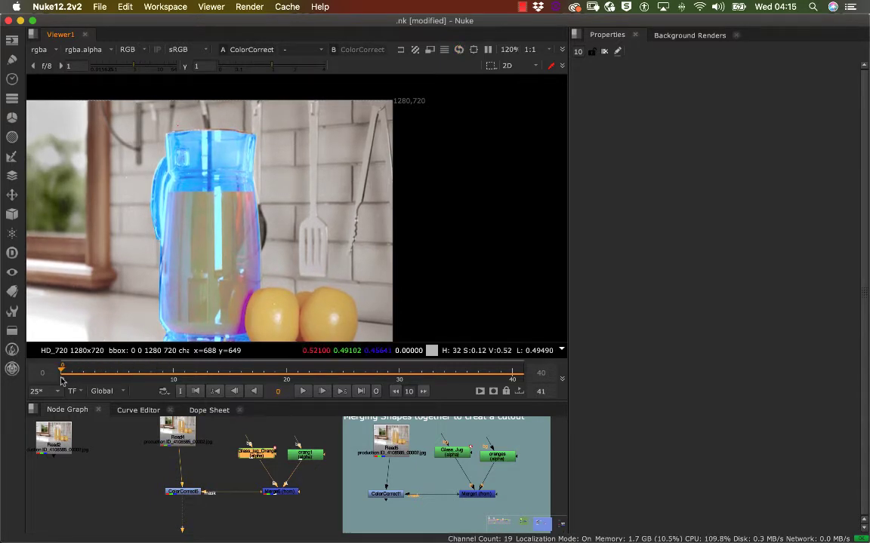
pyautogui.press('Left')
pyautogui.scroll(4, 202, 188)
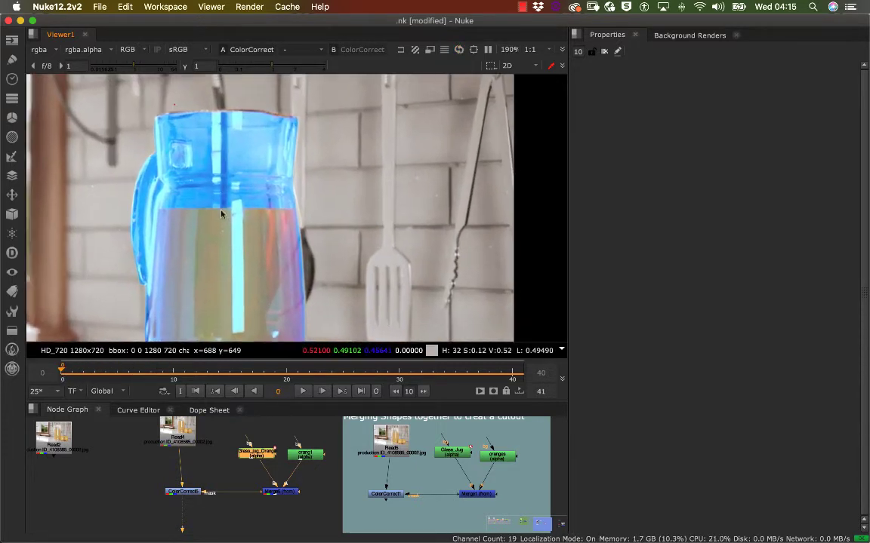
pyautogui.moveTo(304, 215); pyautogui.dragTo(303, 216)
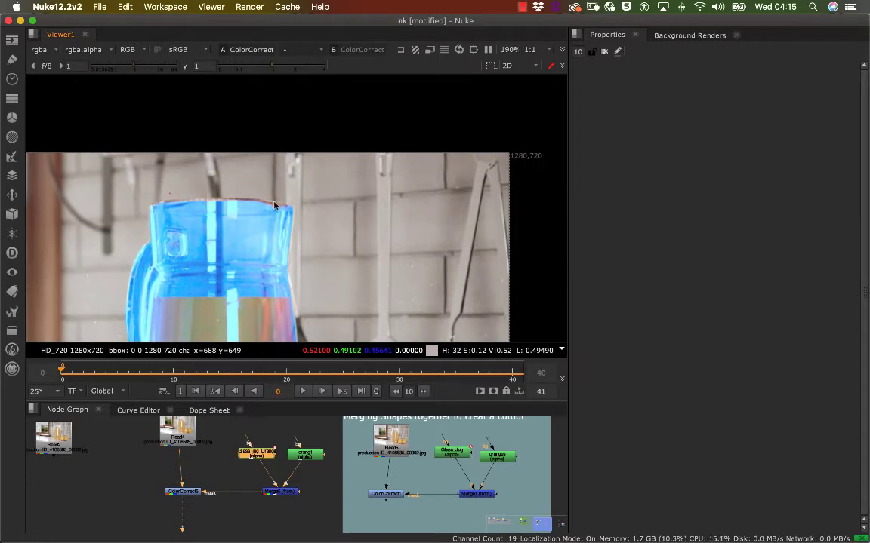
pyautogui.doubleClick(258, 453)
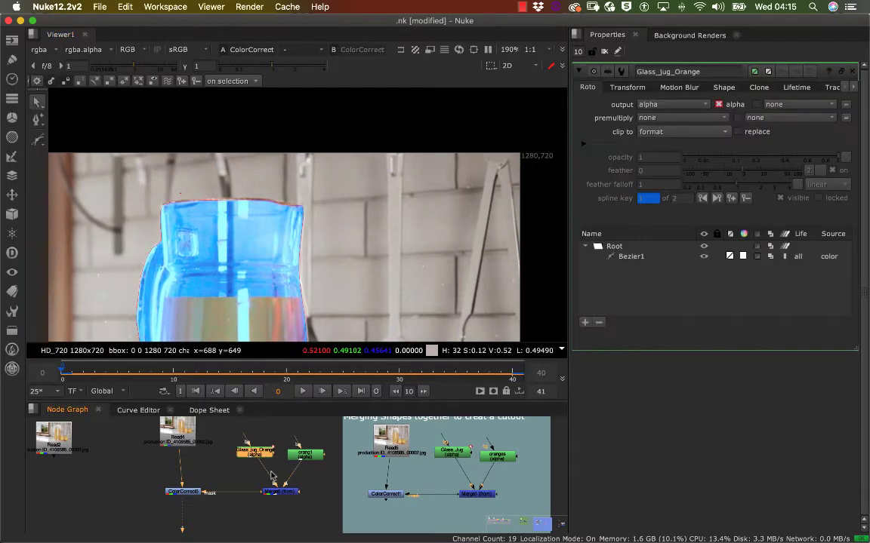
pyautogui.scroll(4, 360, 242)
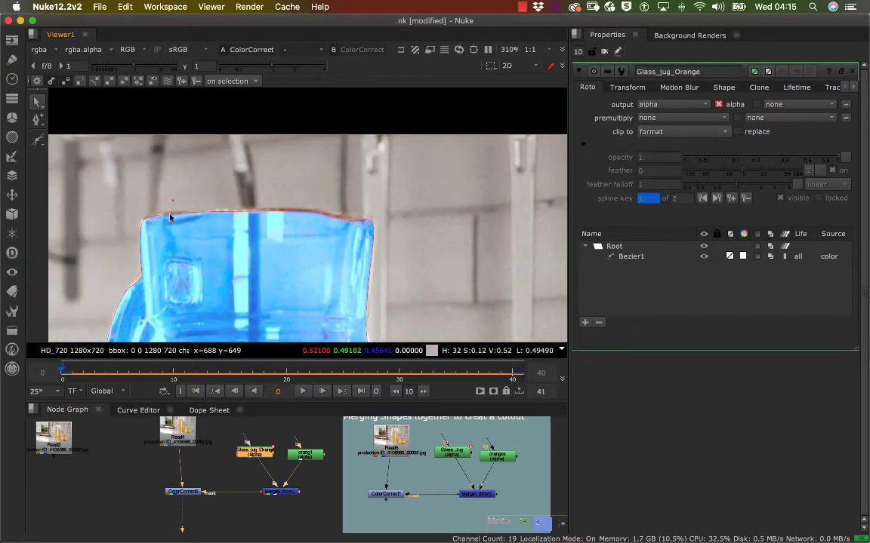
pyautogui.click(363, 222)
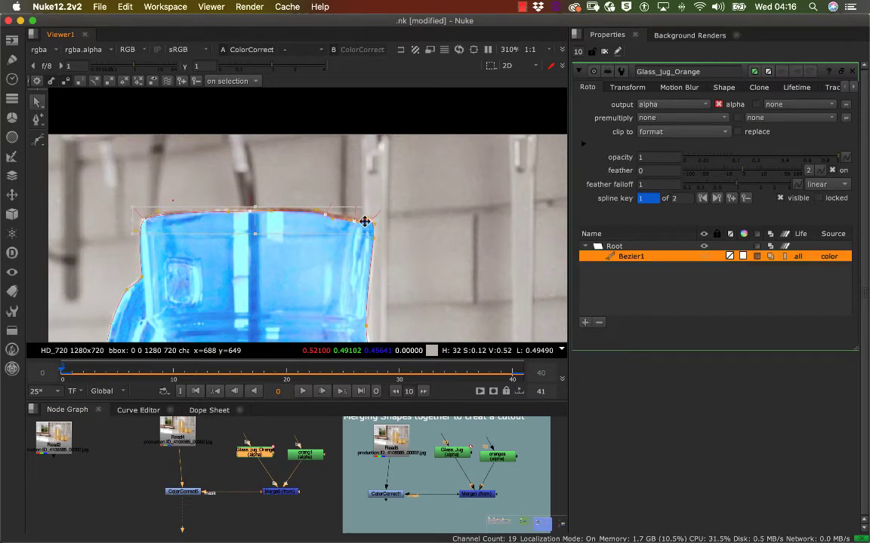
pyautogui.scroll(3, 343, 200)
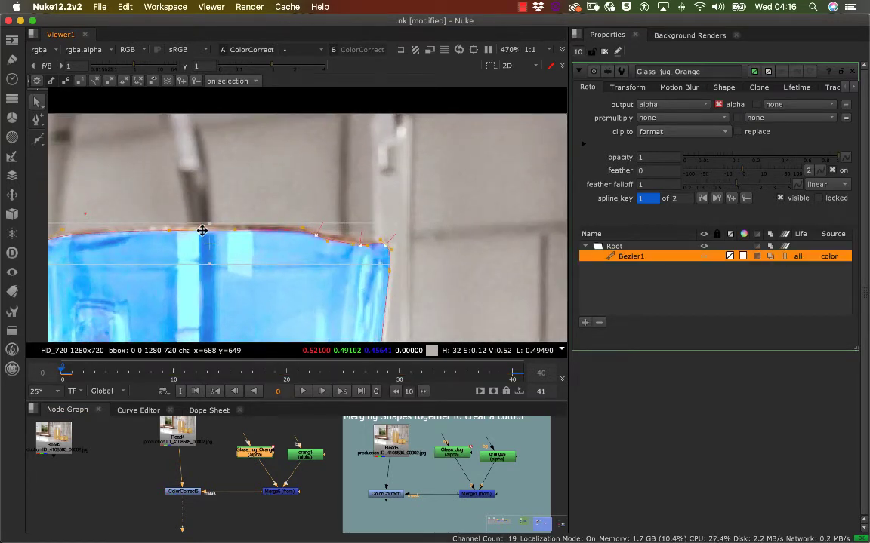
pyautogui.moveTo(202, 230); pyautogui.dragTo(202, 228)
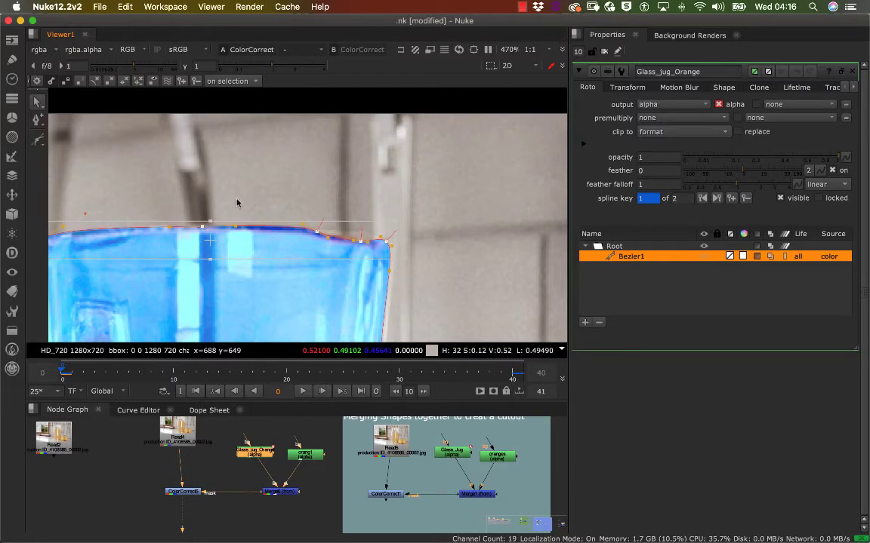
# Step: Play the sequence with the whole shot in view and the roto properties closed to check the jug mask
pyautogui.scroll(-3, 302, 181)
pyautogui.scroll(-8, 287, 188)
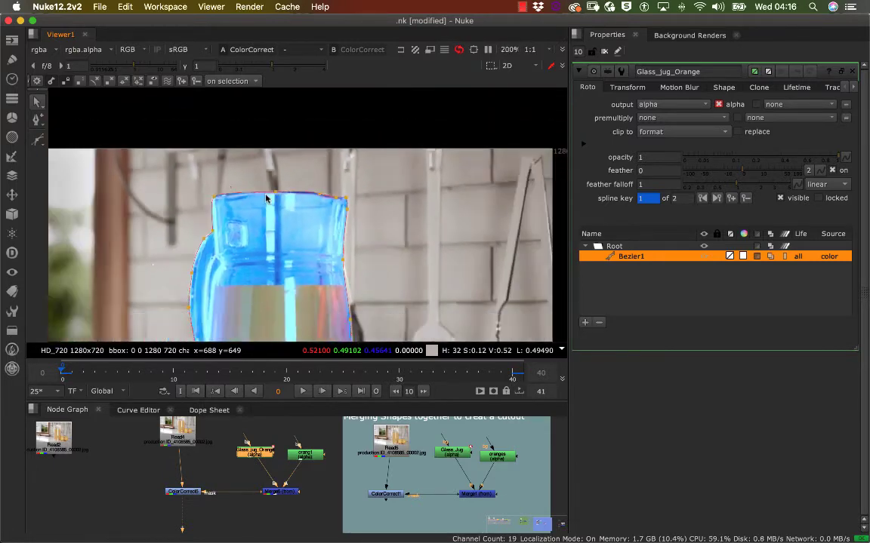
pyautogui.click(304, 390)
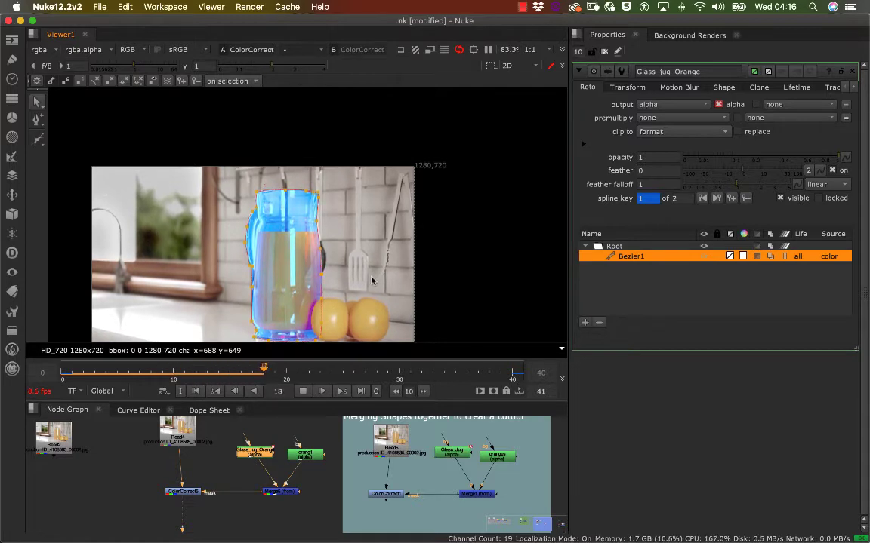
pyautogui.click(605, 53)
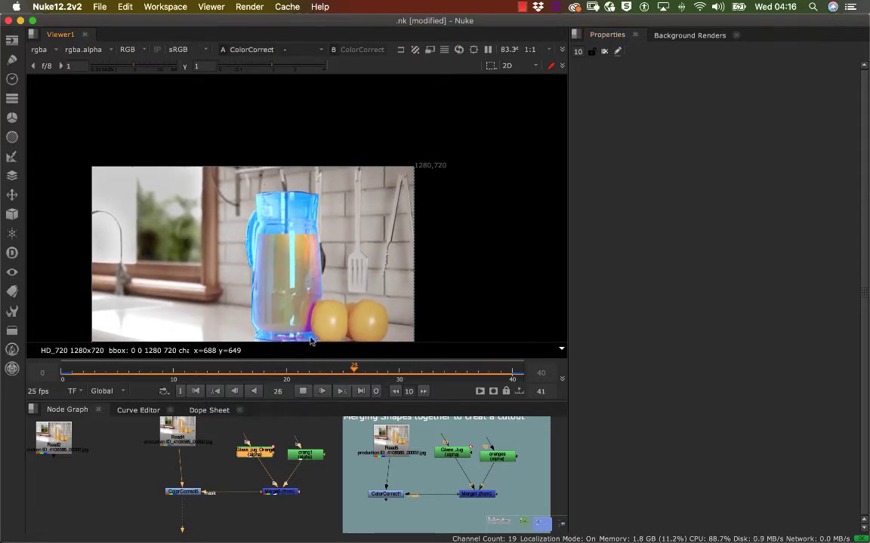
pyautogui.click(303, 391)
# Step: At frame 20, reopen the Glass_Jug_Orange node, move the shape's rim points slightly up to match the jug's rim, and deselect them
pyautogui.click(274, 372)
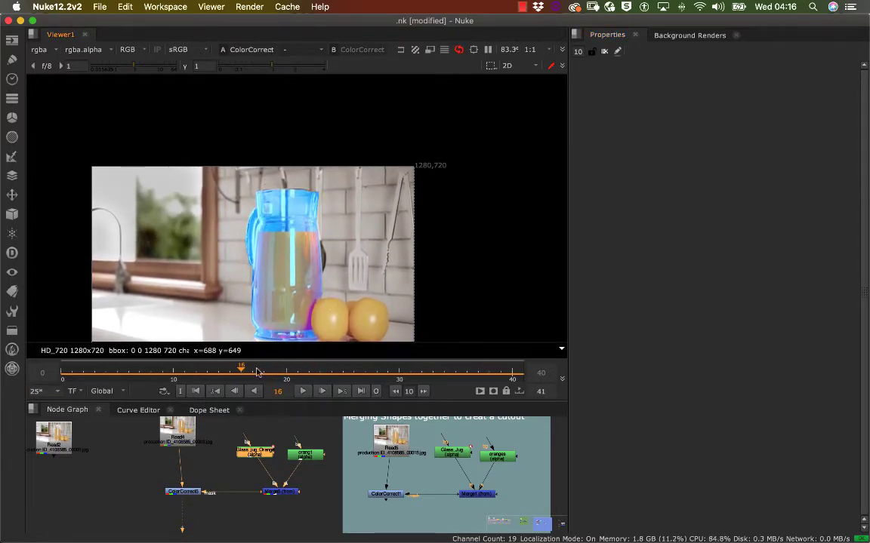
pyautogui.click(309, 372)
pyautogui.scroll(5, 369, 211)
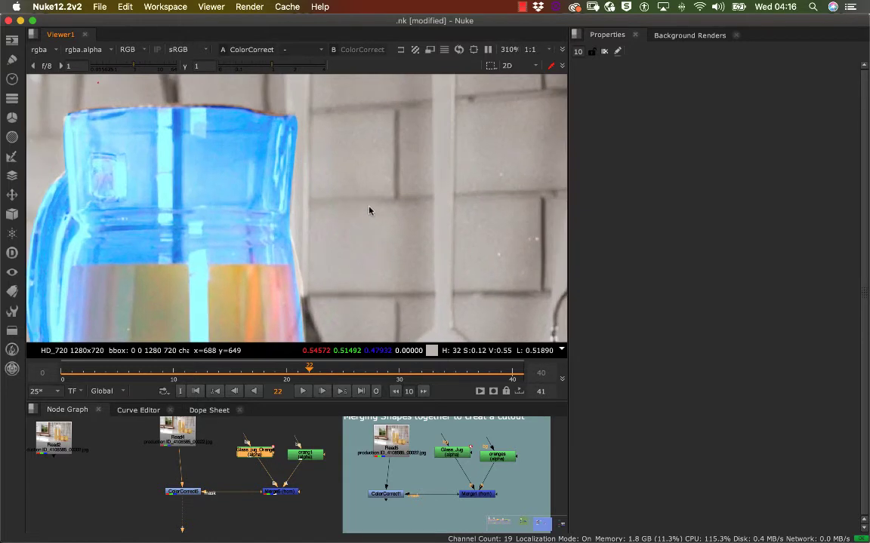
pyautogui.click(281, 372)
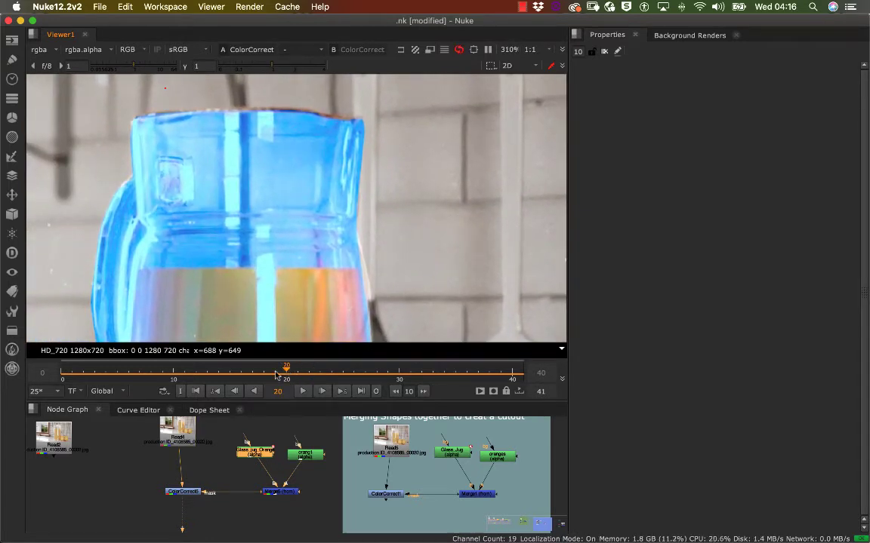
pyautogui.moveTo(276, 374)
pyautogui.mouseDown()
pyautogui.moveTo(55, 371)
pyautogui.moveTo(512, 368)
pyautogui.moveTo(296, 373)
pyautogui.moveTo(287, 383)
pyautogui.mouseUp()
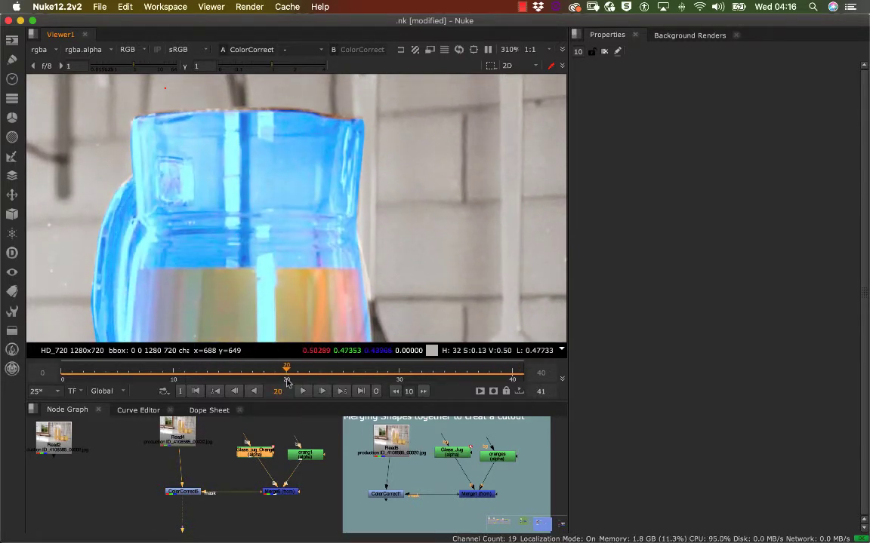
pyautogui.doubleClick(257, 455)
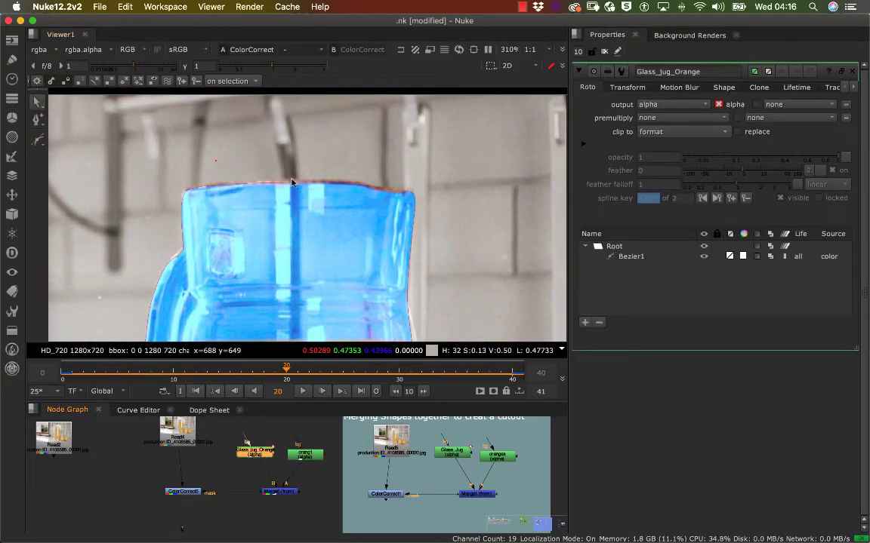
pyautogui.click(291, 183)
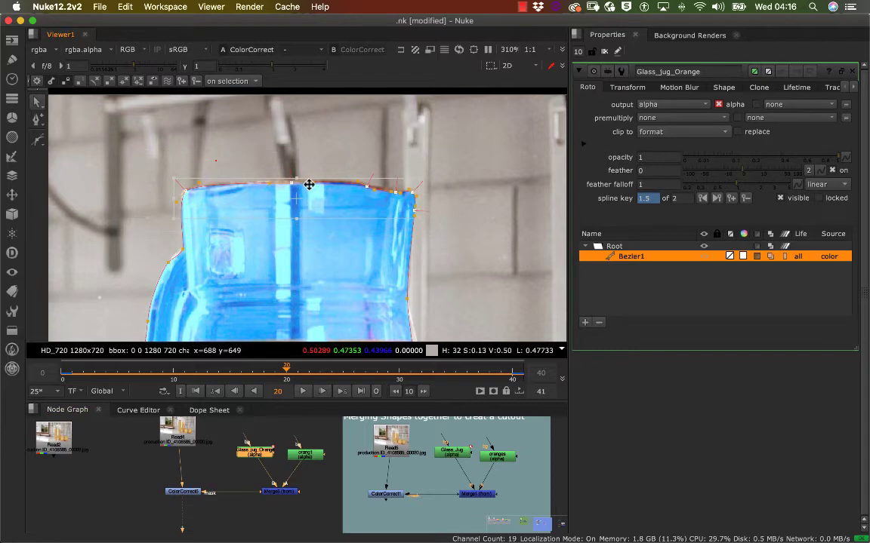
pyautogui.scroll(3, 309, 185)
pyautogui.moveTo(287, 177); pyautogui.dragTo(288, 175)
pyautogui.click(375, 137)
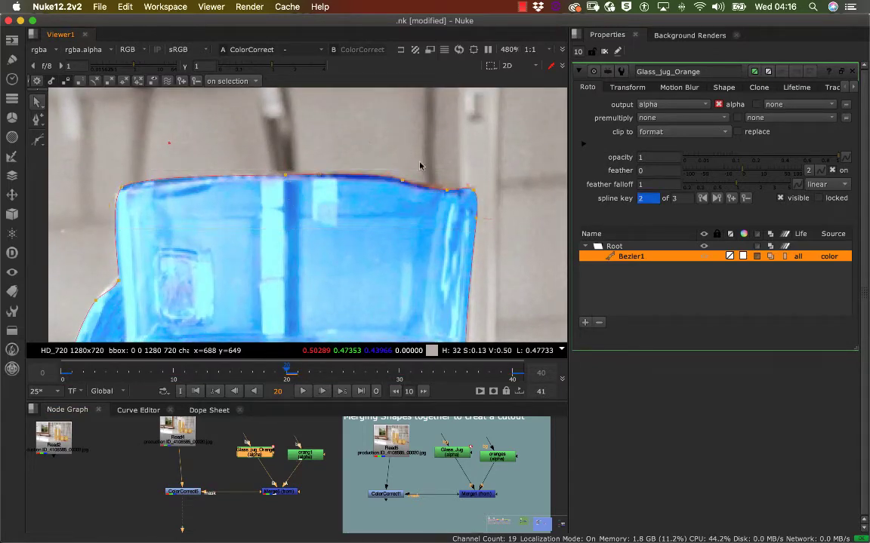
pyautogui.moveTo(400, 160); pyautogui.dragTo(458, 224)
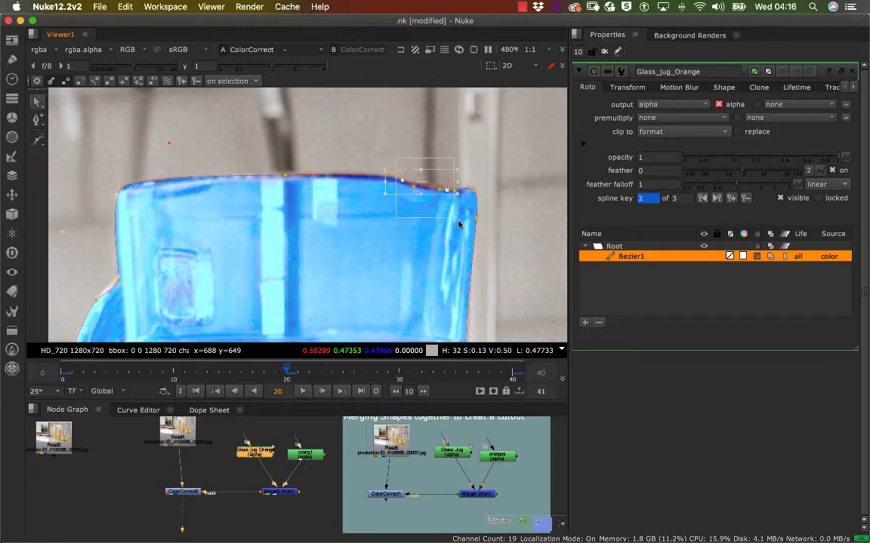
pyautogui.click(487, 174)
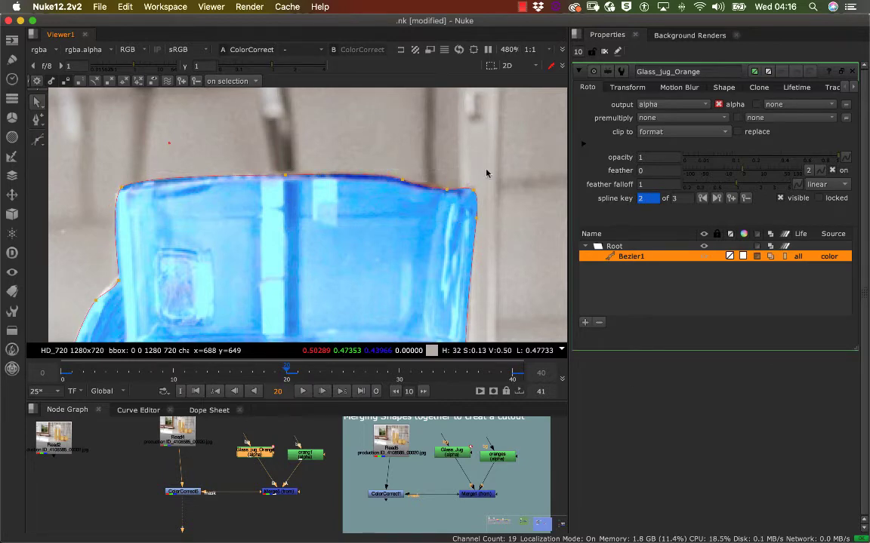
# Step: Fit the full frame in view, close the roto properties and play the sequence to check the mask with the frame 20 key
pyautogui.scroll(2, 402, 217)
pyautogui.scroll(-10, 402, 217)
pyautogui.moveTo(339, 252); pyautogui.dragTo(301, 196, button='middle')
pyautogui.click(385, 243)
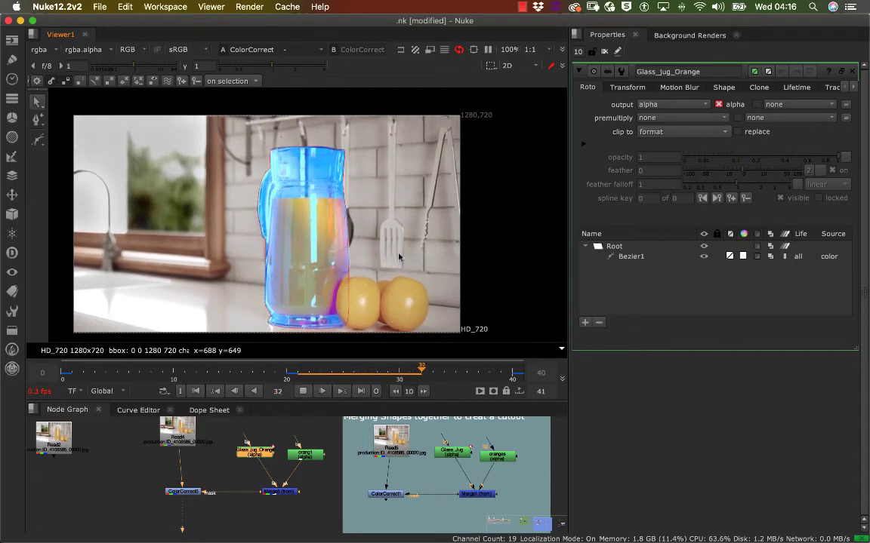
pyautogui.click(604, 51)
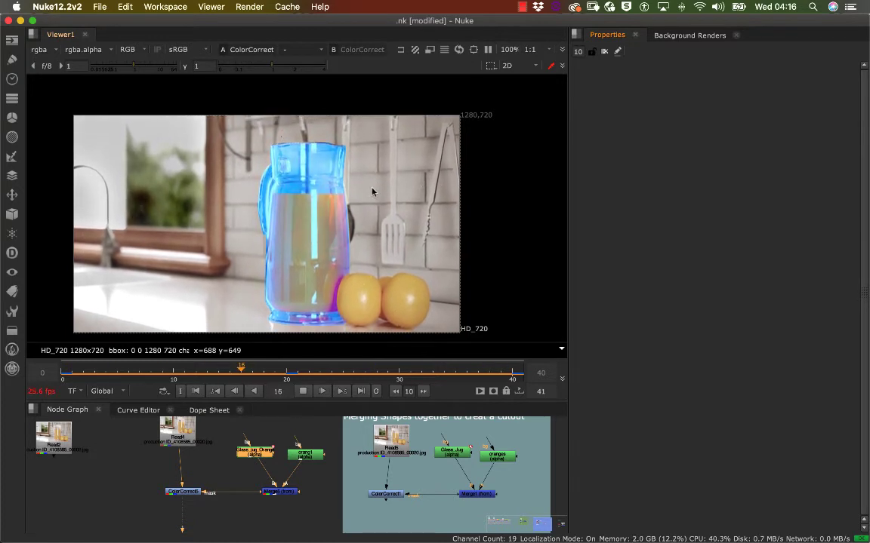
pyautogui.click(302, 391)
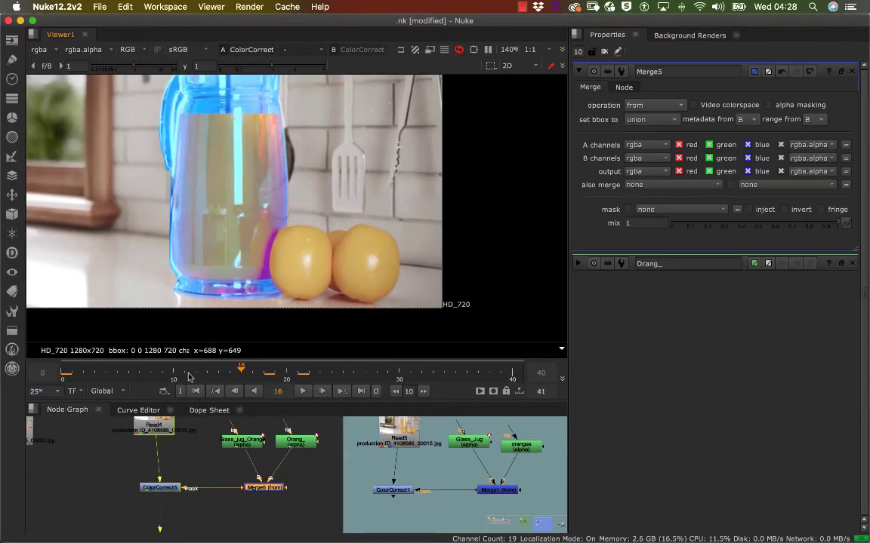
# Step: Play and scrub through the sequence to examine how the jug mask and orange cutout follow the footage, ending at frame 0
pyautogui.moveTo(190, 377); pyautogui.dragTo(274, 368)
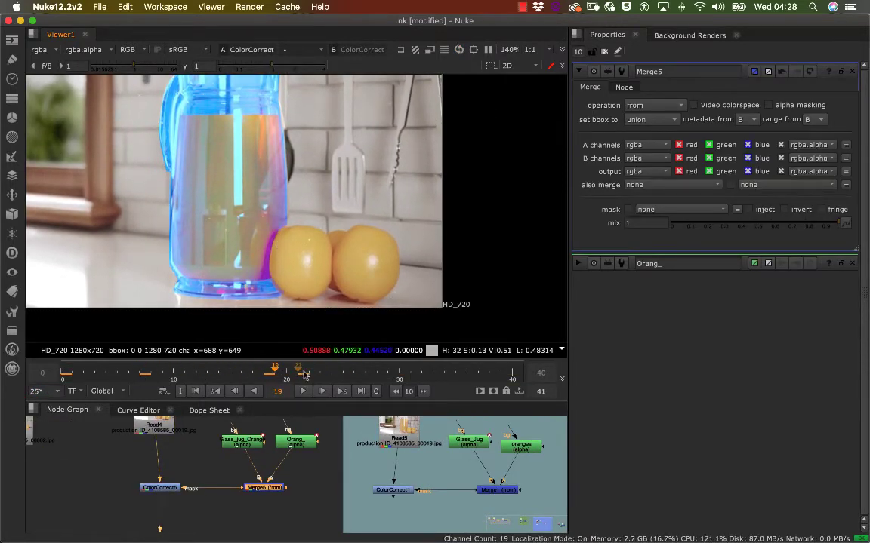
pyautogui.press('l')
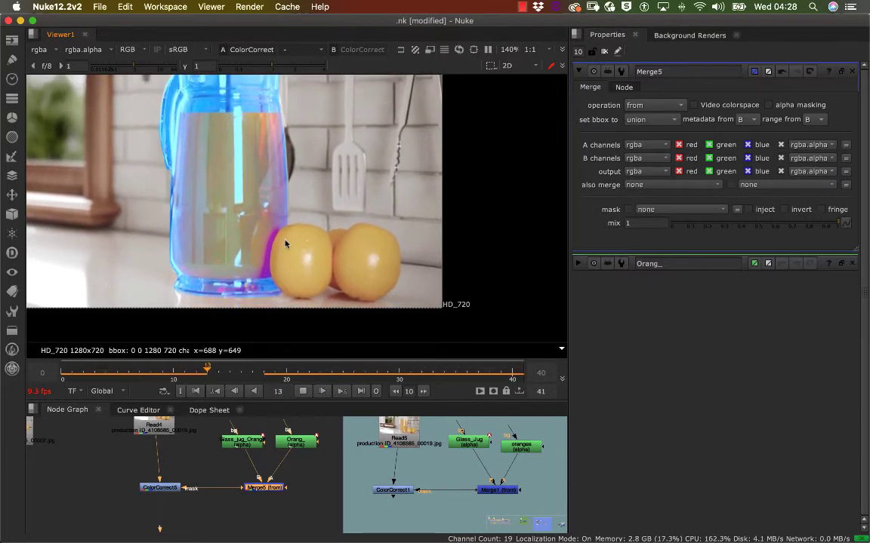
pyautogui.click(302, 391)
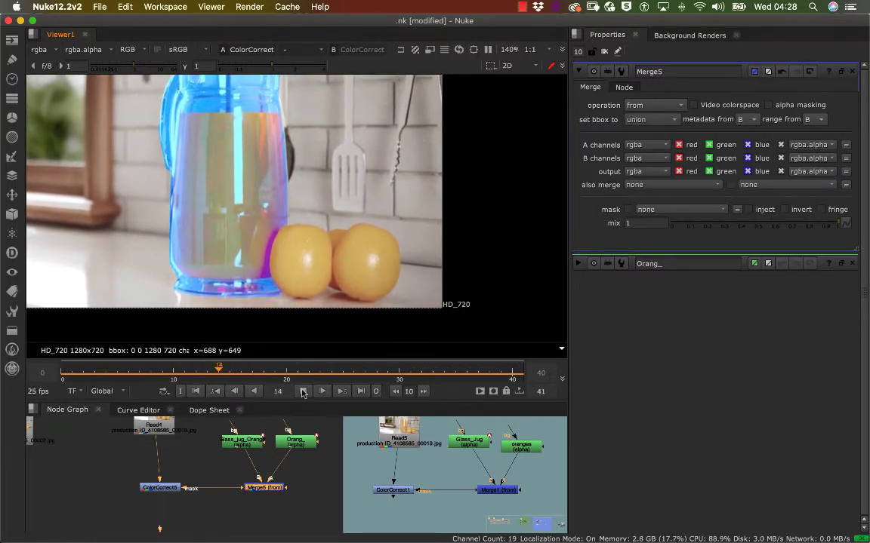
pyautogui.moveTo(265, 373); pyautogui.dragTo(62, 371)
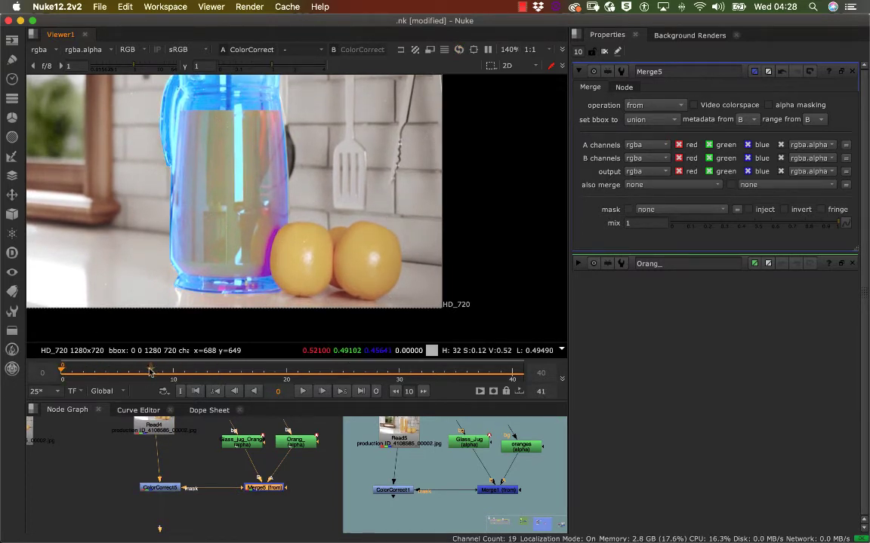
pyautogui.moveTo(150, 371); pyautogui.dragTo(478, 371)
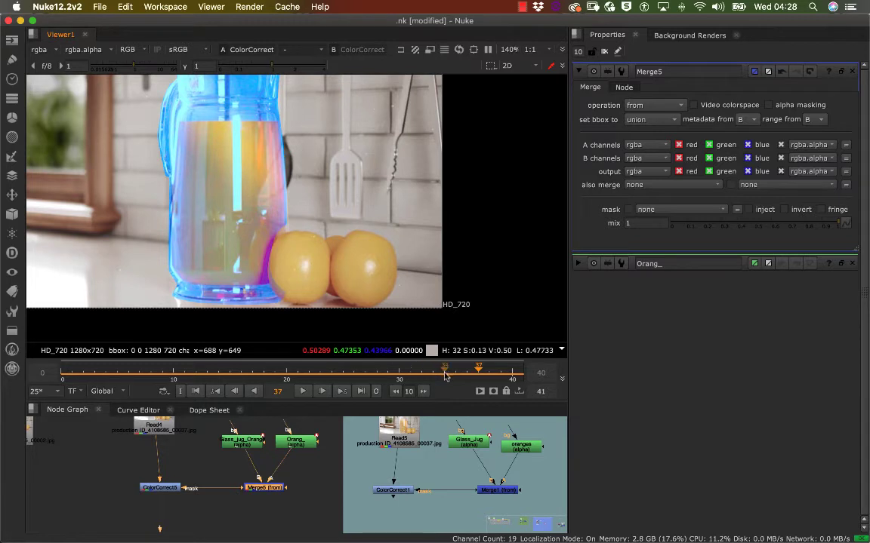
pyautogui.moveTo(446, 375); pyautogui.dragTo(62, 375)
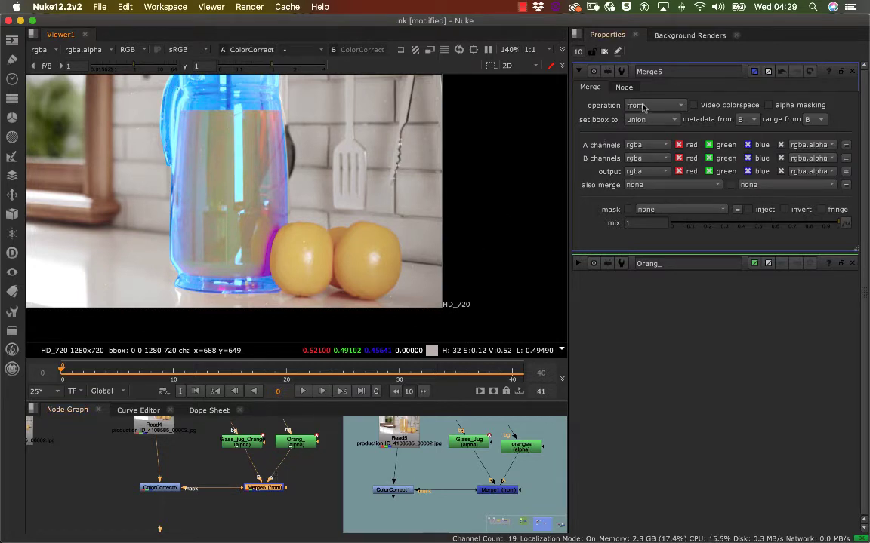
# Step: Set the Merge5 node's operation to over and select the node in the node graph
pyautogui.click(647, 110)
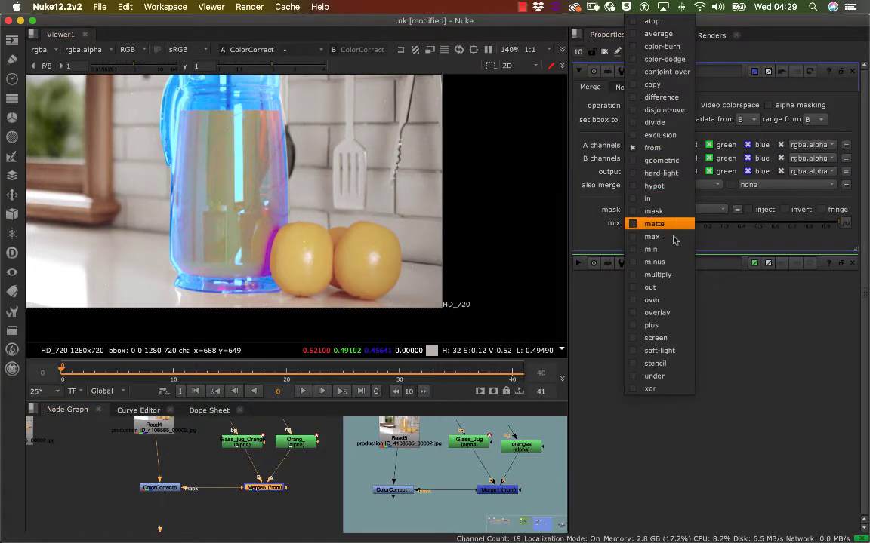
pyautogui.click(654, 300)
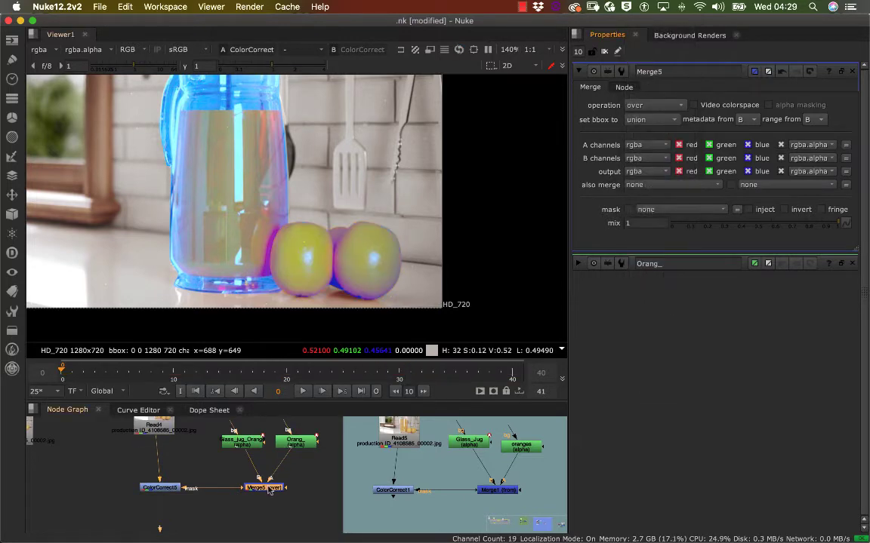
pyautogui.click(291, 477)
pyautogui.click(274, 486)
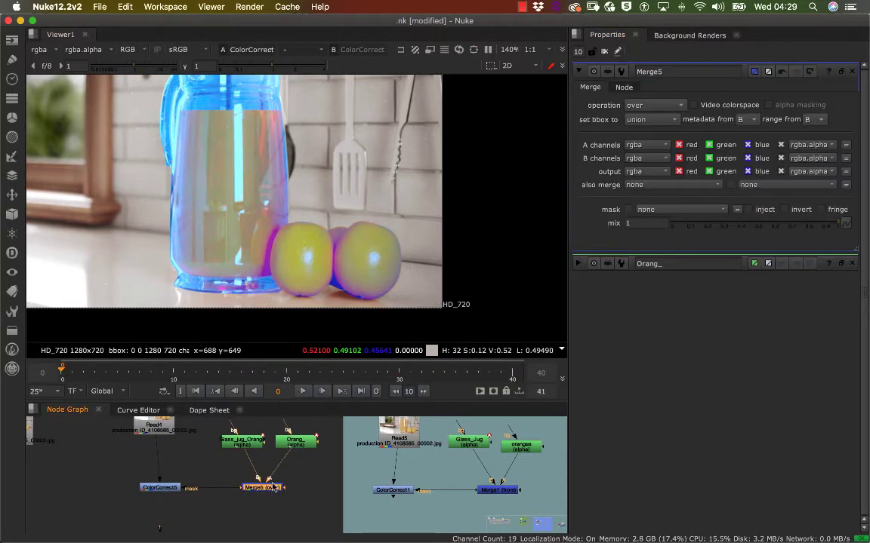
# Step: Open the Orang_ roto node at frame 40, move all BSpline1 points down to cover the oranges, and deselect them
pyautogui.doubleClick(300, 445)
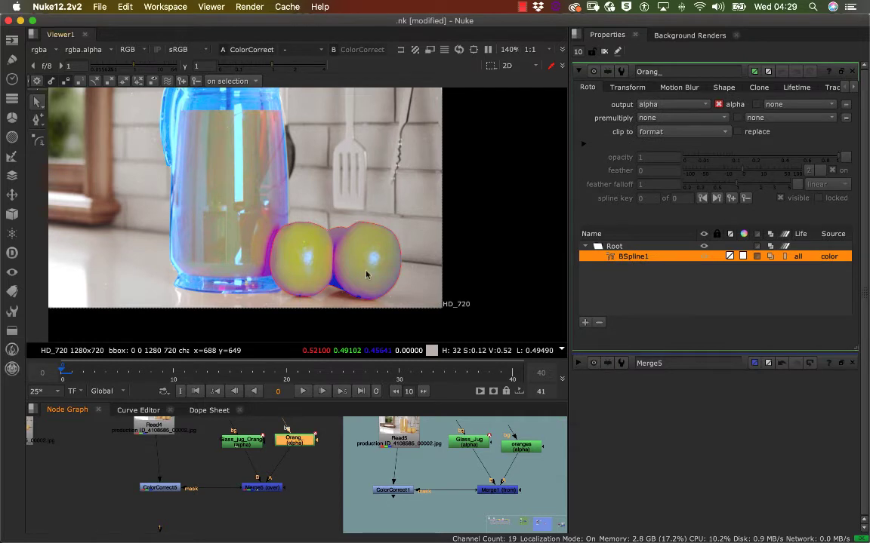
pyautogui.click(301, 388)
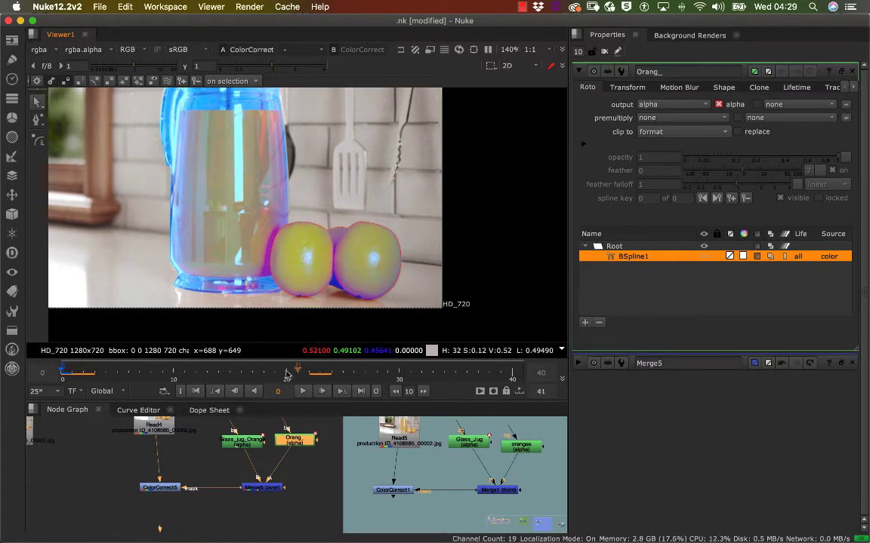
pyautogui.moveTo(277, 372); pyautogui.dragTo(512, 377)
pyautogui.scroll(5, 445, 203)
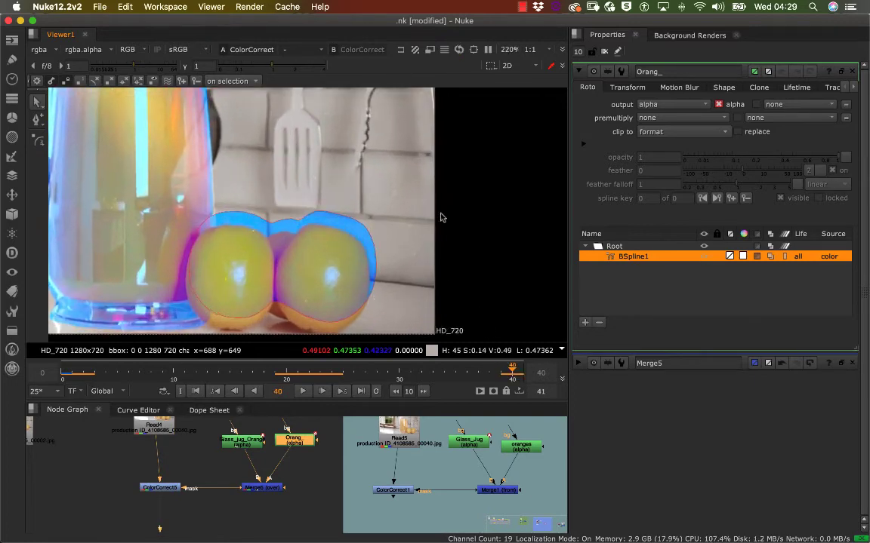
pyautogui.moveTo(394, 319); pyautogui.dragTo(480, 261, button='middle')
pyautogui.click(460, 259)
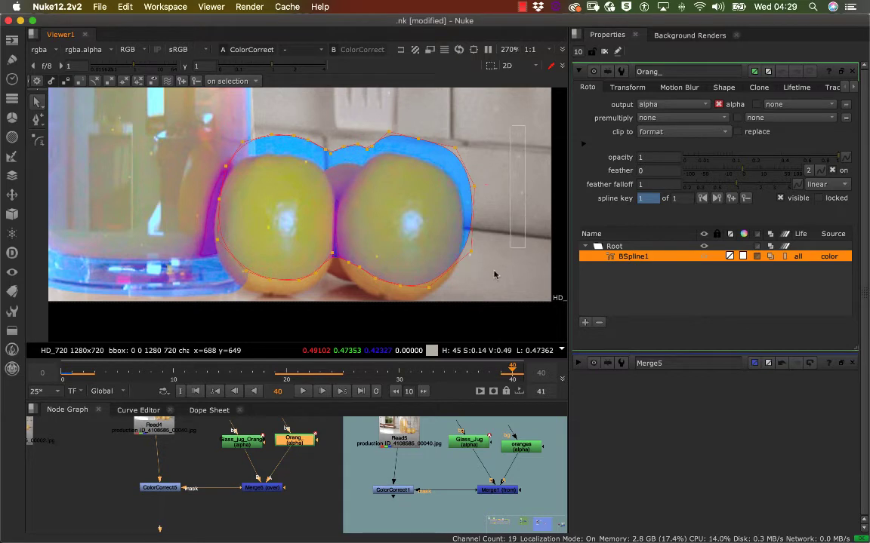
pyautogui.moveTo(495, 274); pyautogui.dragTo(165, 320)
pyautogui.moveTo(270, 282); pyautogui.dragTo(270, 257, button='middle')
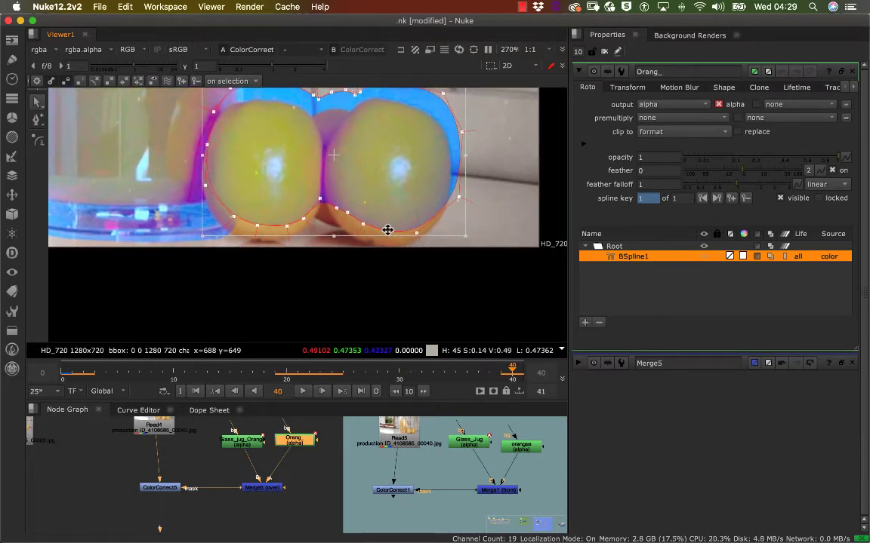
pyautogui.moveTo(387, 229); pyautogui.dragTo(382, 245)
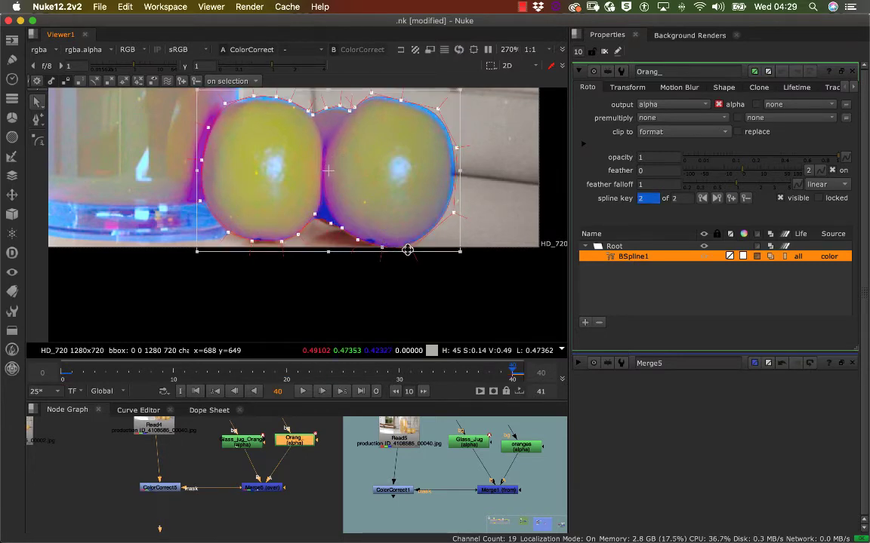
pyautogui.moveTo(384, 247); pyautogui.dragTo(384, 246)
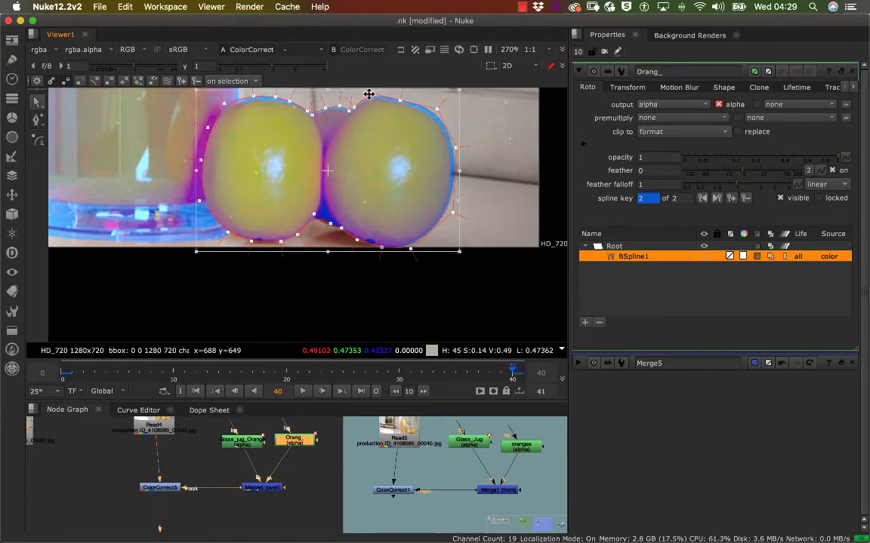
pyautogui.click(485, 138)
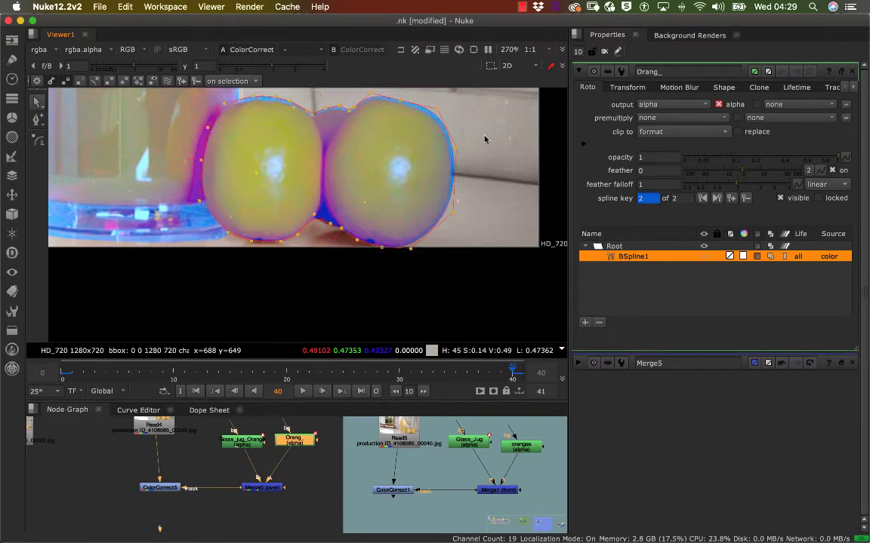
# Step: At frame 40, move the four points around the right orange's upper edge slightly inward to match its outline, and deselect them
pyautogui.moveTo(473, 142); pyautogui.dragTo(463, 184, button='middle')
pyautogui.moveTo(403, 168); pyautogui.dragTo(401, 193, button='middle')
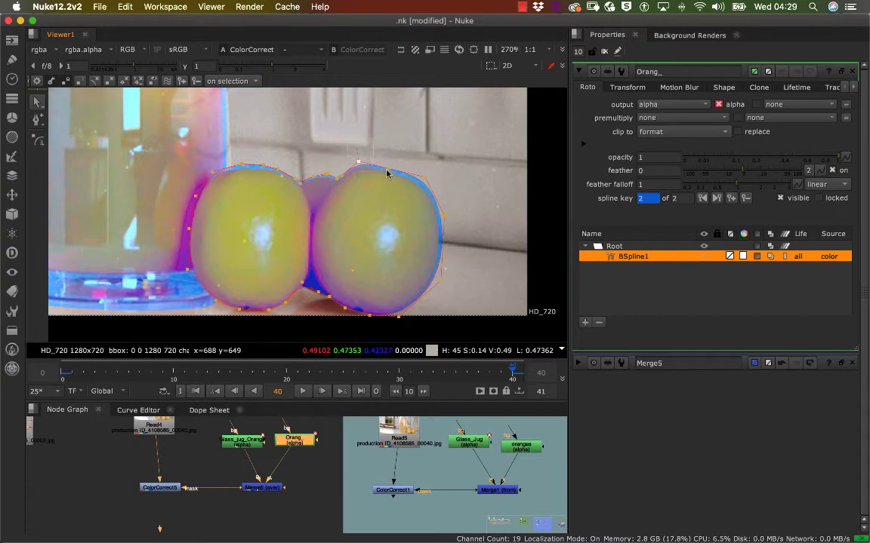
pyautogui.moveTo(347, 141); pyautogui.dragTo(458, 241)
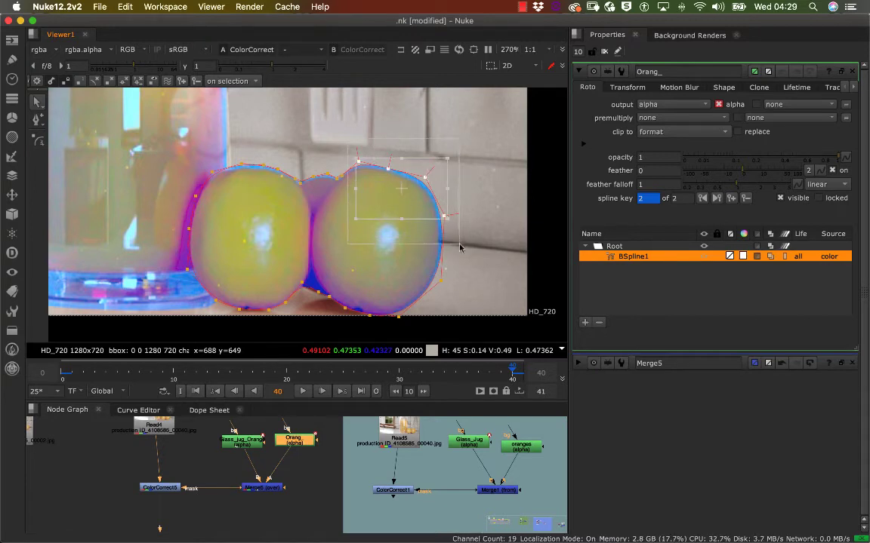
pyautogui.moveTo(444, 226); pyautogui.dragTo(436, 241, button='middle')
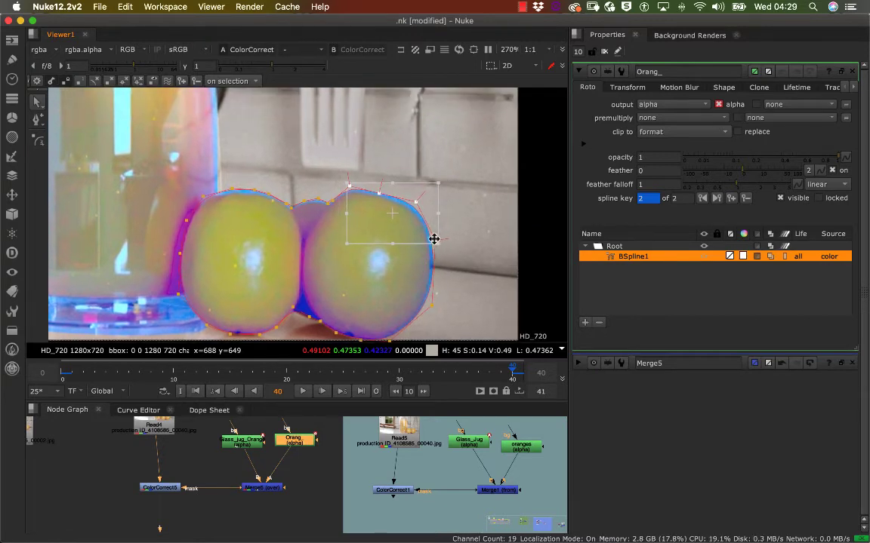
pyautogui.moveTo(434, 239); pyautogui.dragTo(430, 241)
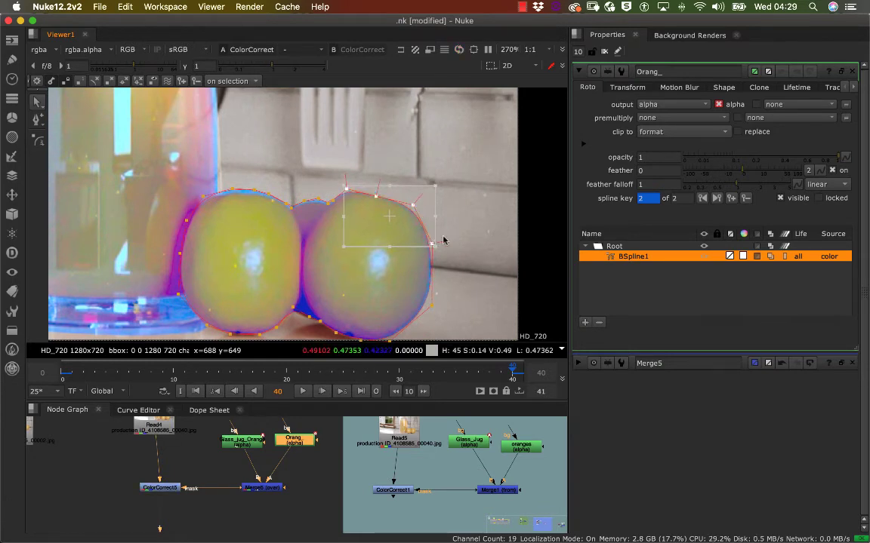
pyautogui.click(466, 233)
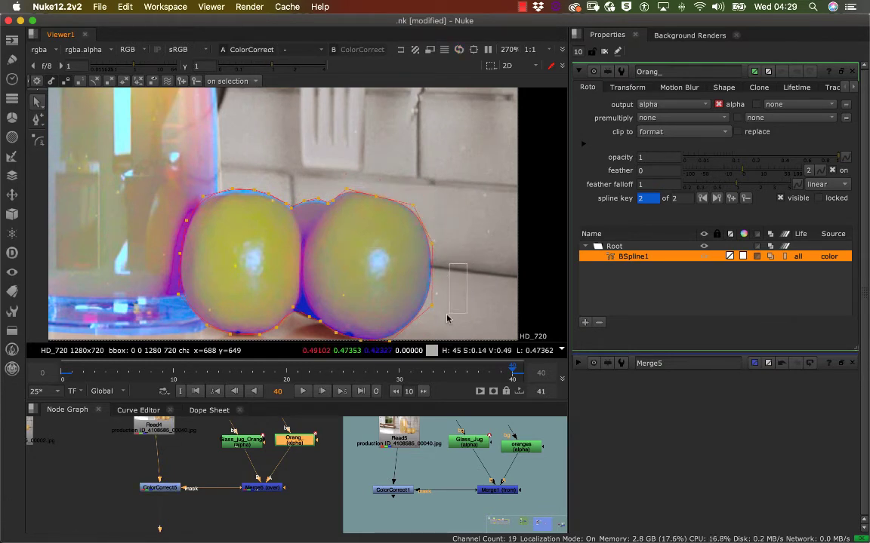
# Step: Move the two points at the right orange's lower right edge slightly inward to match its outline
pyautogui.moveTo(447, 318); pyautogui.dragTo(446, 320)
pyautogui.moveTo(467, 295); pyautogui.dragTo(476, 208, button='middle')
pyautogui.moveTo(423, 261); pyautogui.dragTo(418, 236)
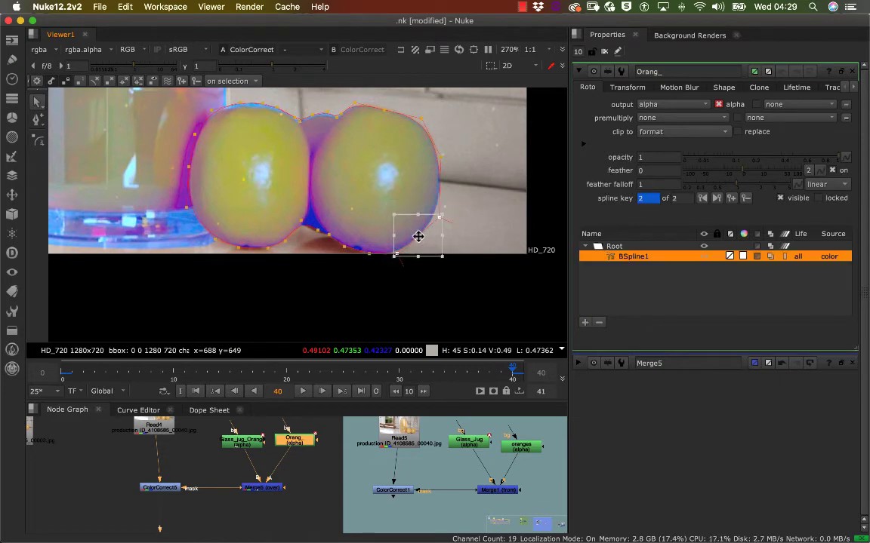
# Step: Select the points in the dip between the two oranges and move them slightly down onto the rear orange's top edge
pyautogui.moveTo(462, 228); pyautogui.dragTo(644, 259, button='middle')
pyautogui.scroll(1, 497, 247)
pyautogui.moveTo(539, 228); pyautogui.dragTo(510, 266, button='middle')
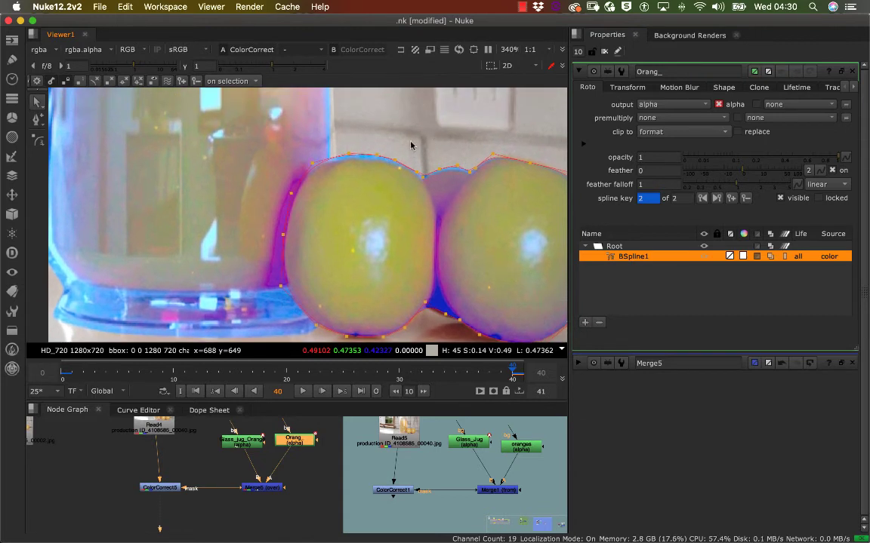
pyautogui.moveTo(440, 205); pyautogui.dragTo(484, 224)
pyautogui.moveTo(453, 171); pyautogui.dragTo(452, 173)
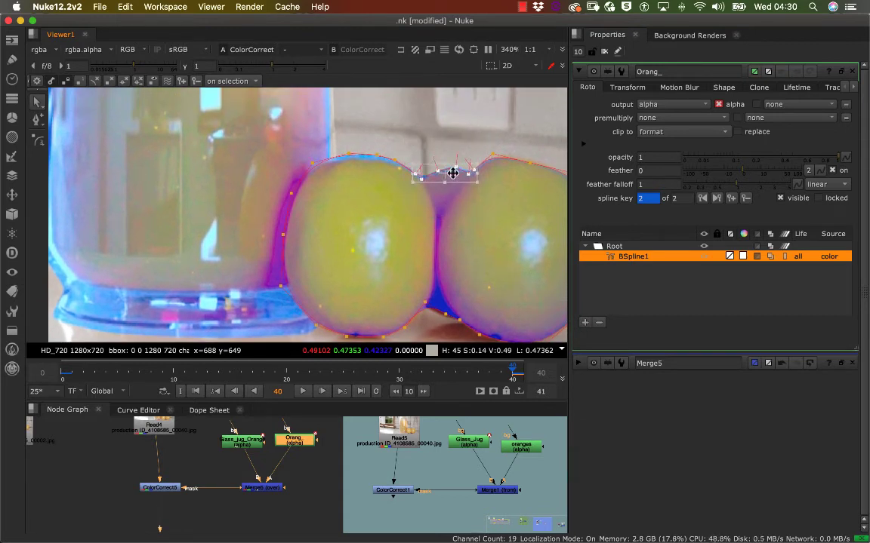
# Step: Try to move the whole group of points along the left orange's top, including the dip corner, down to its outline
pyautogui.moveTo(399, 147); pyautogui.dragTo(434, 165, button='middle')
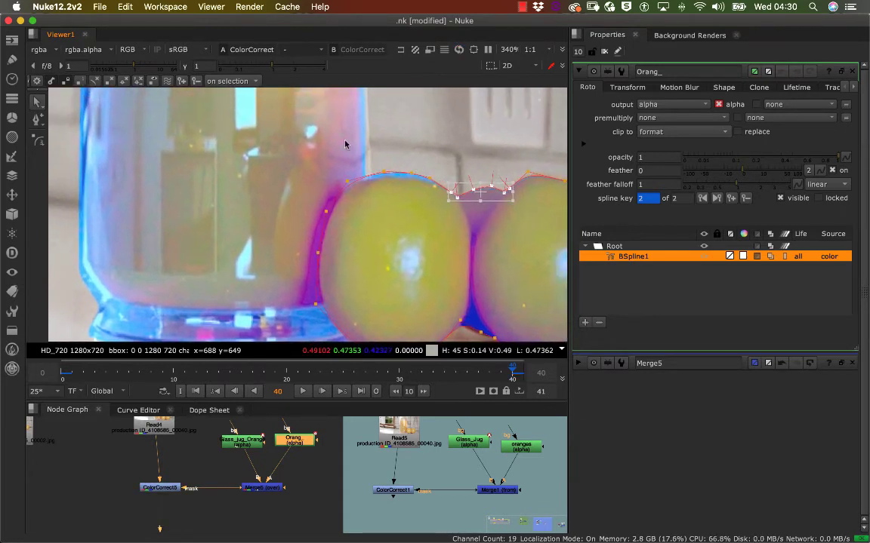
pyautogui.click(340, 151)
pyautogui.moveTo(419, 203); pyautogui.dragTo(462, 235)
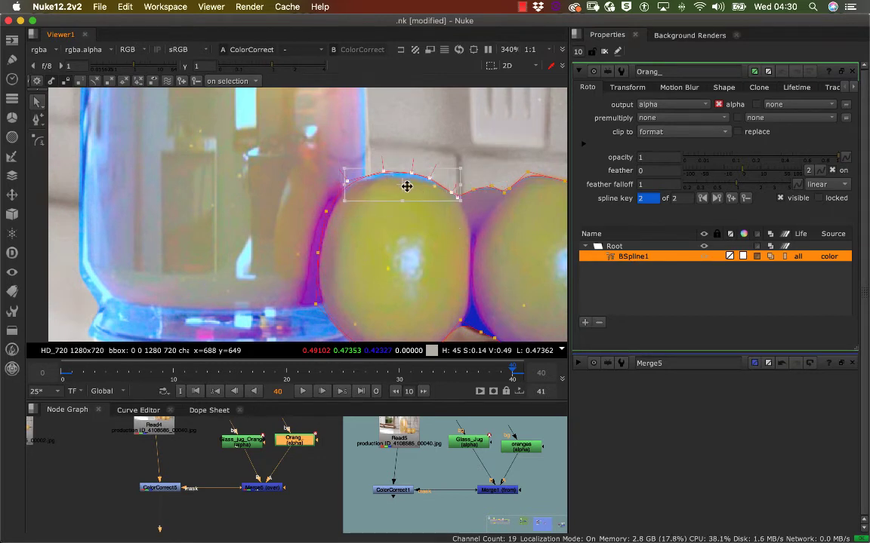
pyautogui.moveTo(407, 186); pyautogui.dragTo(406, 191)
pyautogui.click(418, 160)
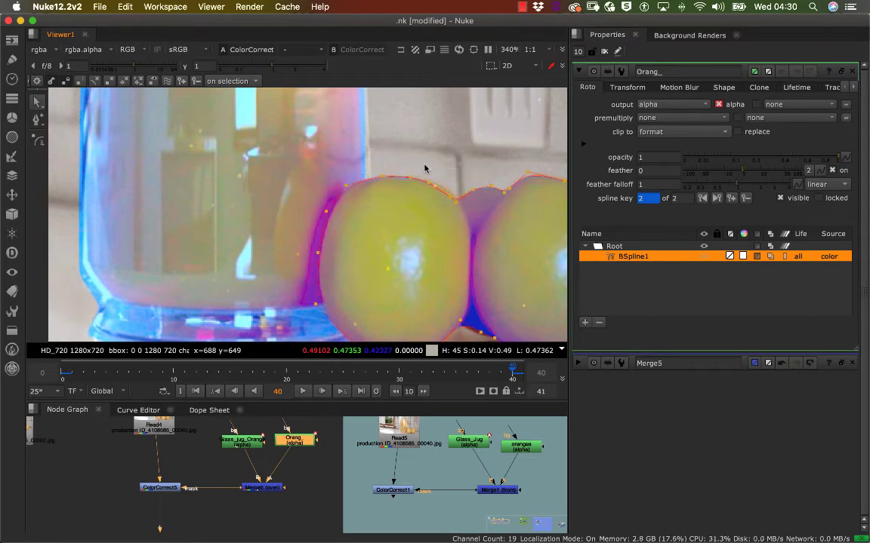
# Step: Undo the last move of the left orange's upper points
pyautogui.scroll(3, 425, 169)
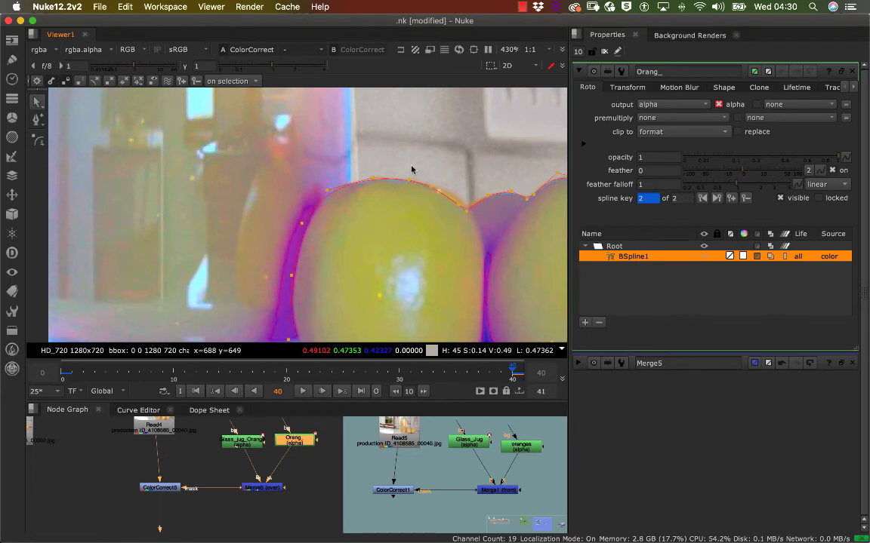
pyautogui.press('super+z')
pyautogui.press('super+z')
pyautogui.press('super+z')
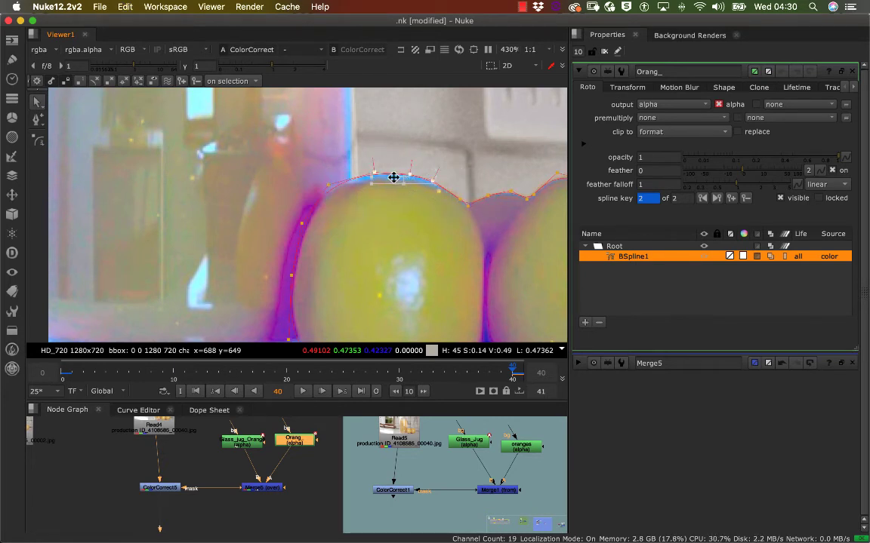
# Step: Move only the three points at the crown of the left orange slightly down to its edge, and deselect the shape
pyautogui.moveTo(393, 177); pyautogui.dragTo(391, 181)
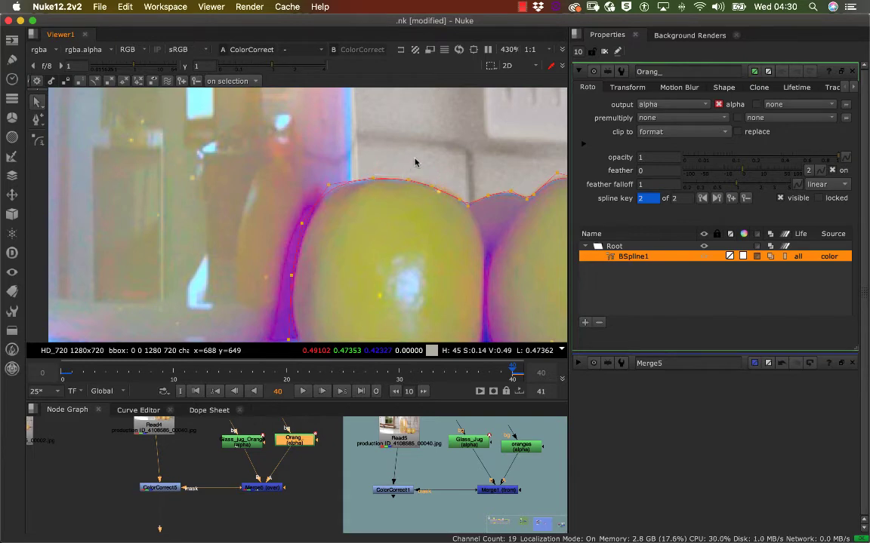
pyautogui.scroll(-8, 414, 161)
pyautogui.click(432, 149)
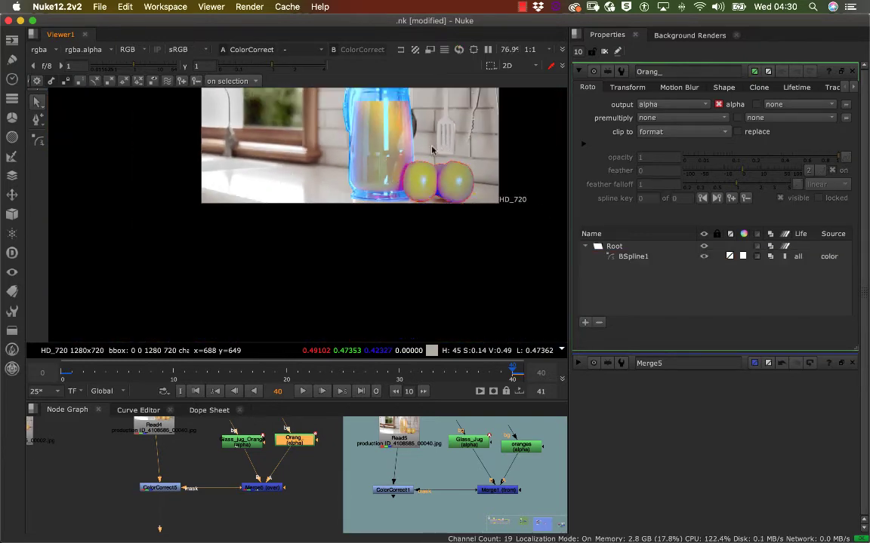
# Step: Close all node properties and scrub back through the sequence, examining how the orange mask edges fit, ending at frame 13
pyautogui.click(604, 51)
pyautogui.moveTo(386, 251); pyautogui.dragTo(361, 297, button='middle')
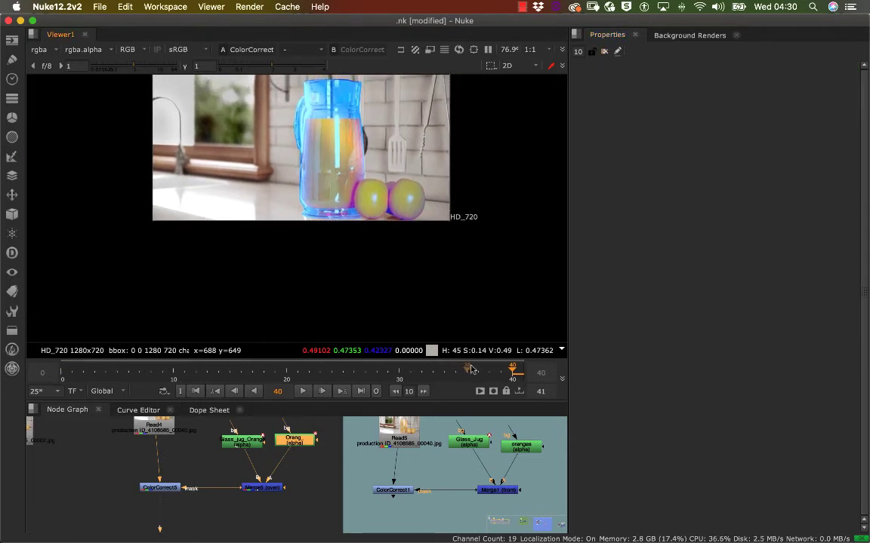
pyautogui.moveTo(470, 369); pyautogui.dragTo(151, 376)
pyautogui.scroll(5, 367, 166)
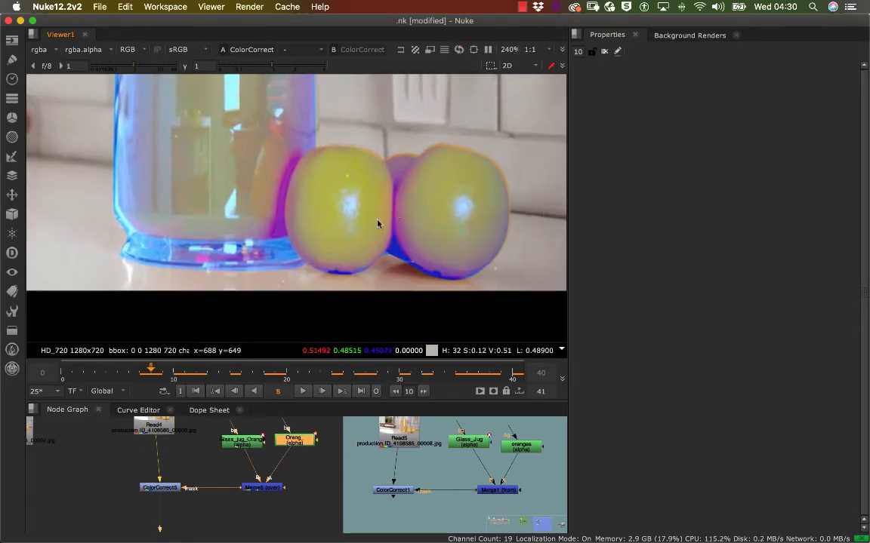
pyautogui.scroll(3, 378, 223)
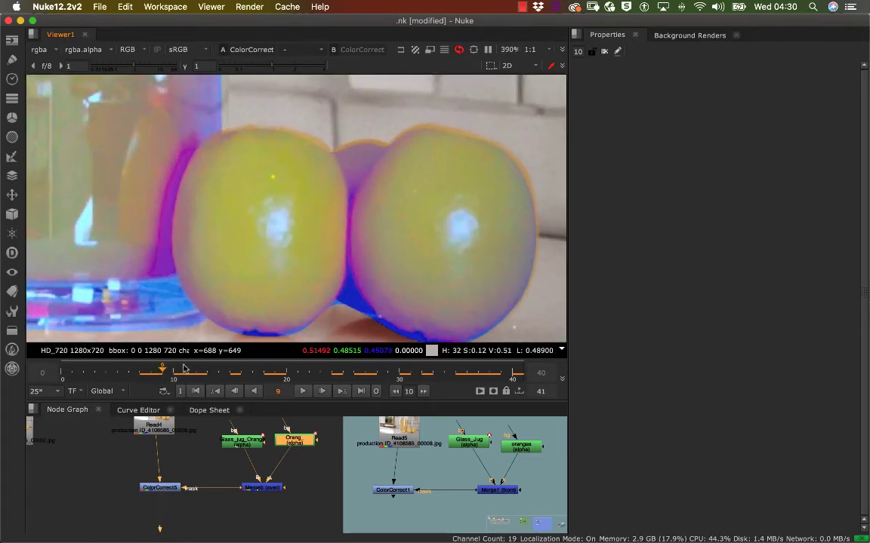
pyautogui.moveTo(184, 369); pyautogui.dragTo(208, 383)
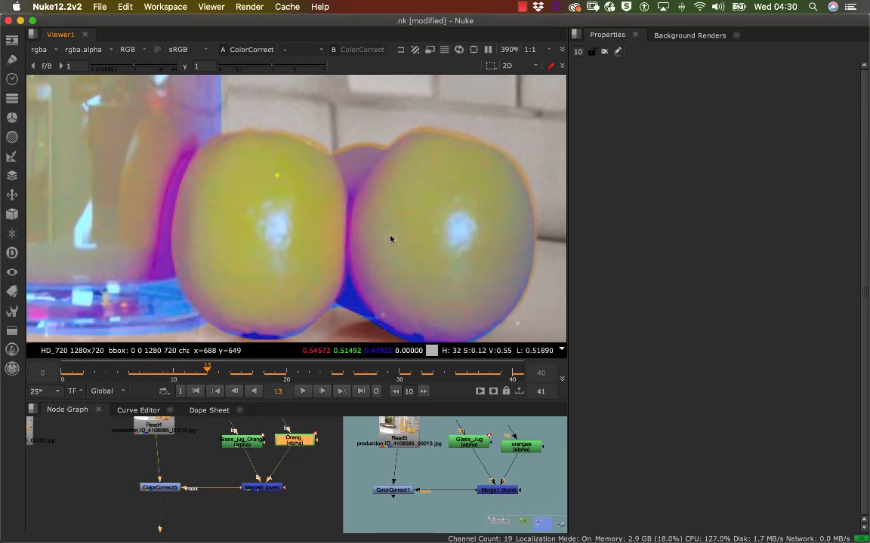
# Step: At frame 13, reopen the Orang_ node, move BSpline1's upper points slightly up to the oranges' top edges, and fine-tune their position
pyautogui.doubleClick(305, 443)
pyautogui.click(633, 257)
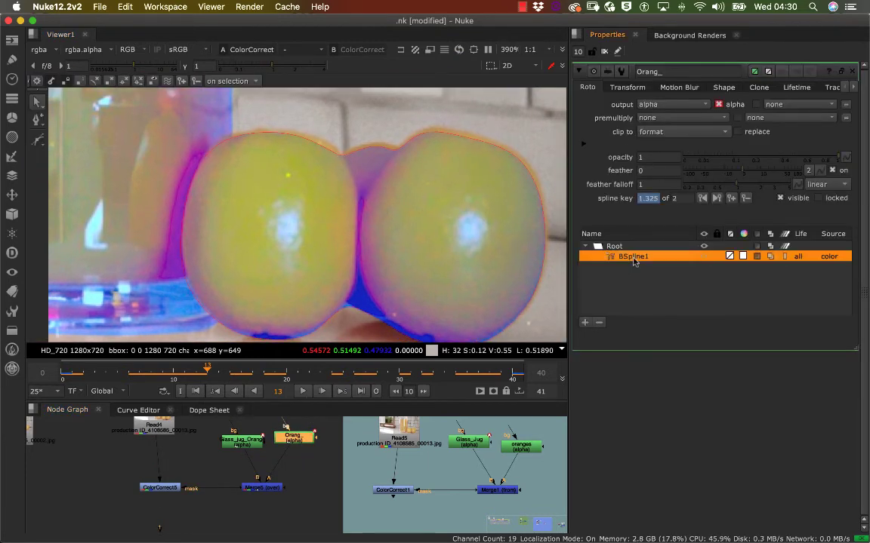
pyautogui.scroll(5, 332, 118)
pyautogui.scroll(-6, 360, 143)
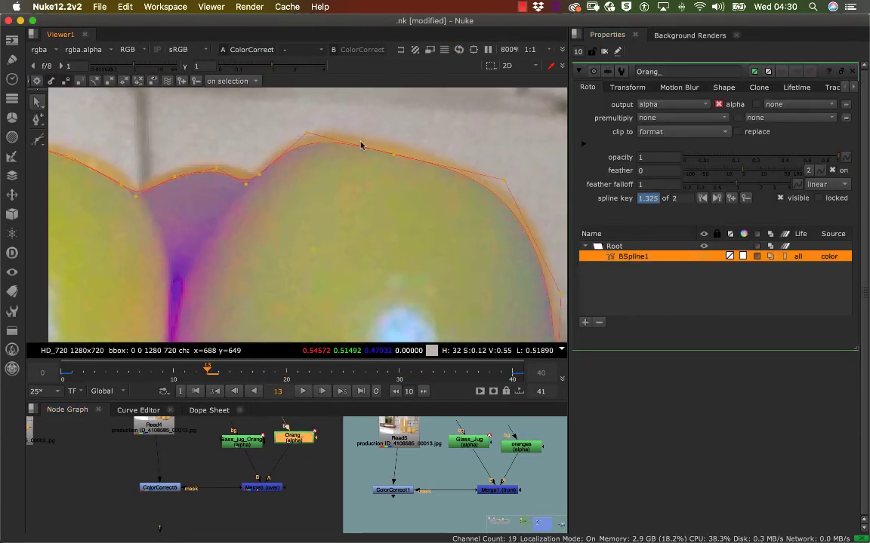
pyautogui.click(299, 154)
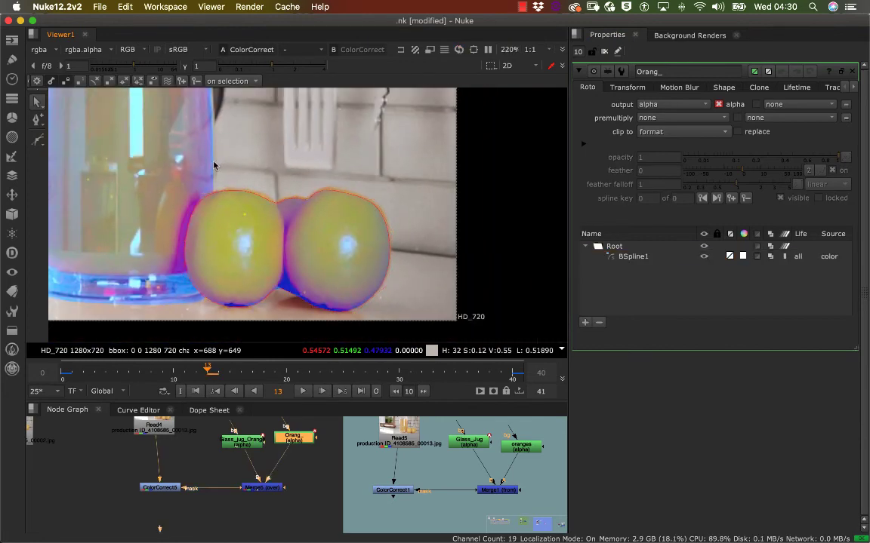
pyautogui.click(236, 194)
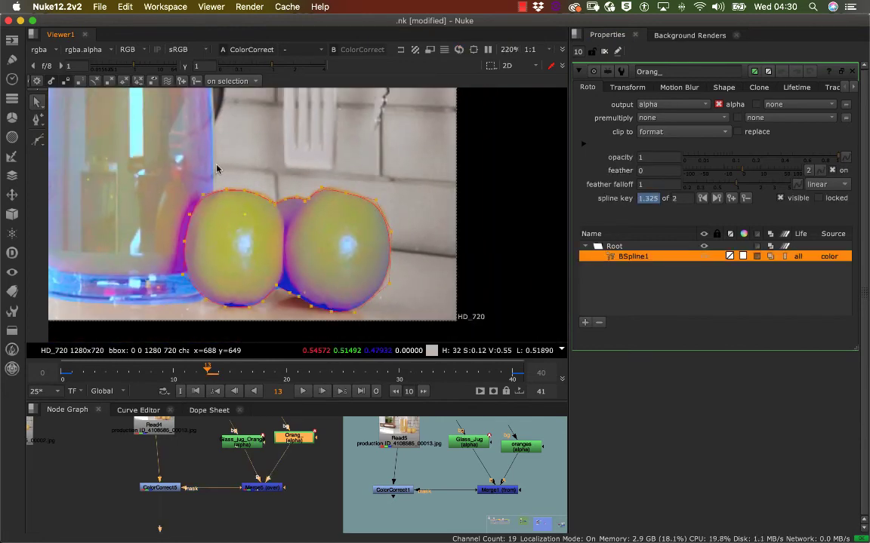
pyautogui.moveTo(211, 167); pyautogui.dragTo(388, 238)
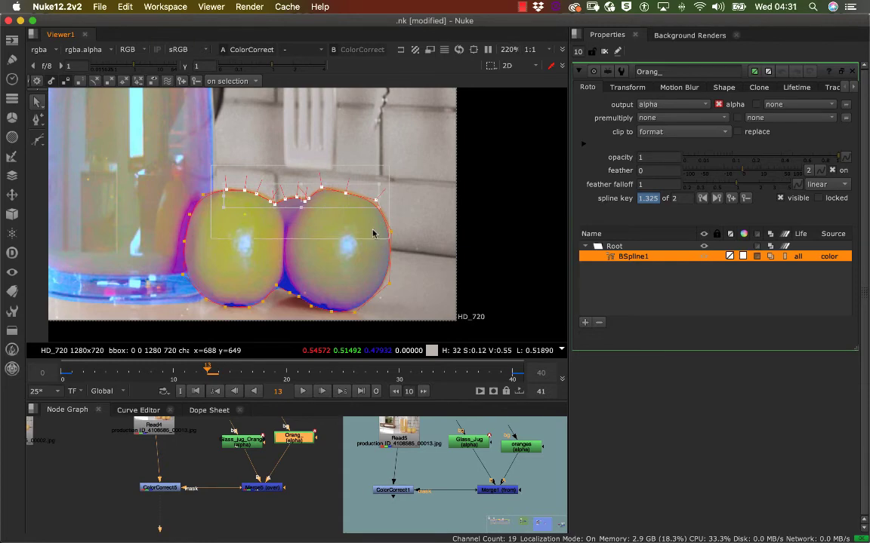
pyautogui.scroll(3, 313, 175)
pyautogui.moveTo(293, 255); pyautogui.dragTo(295, 249)
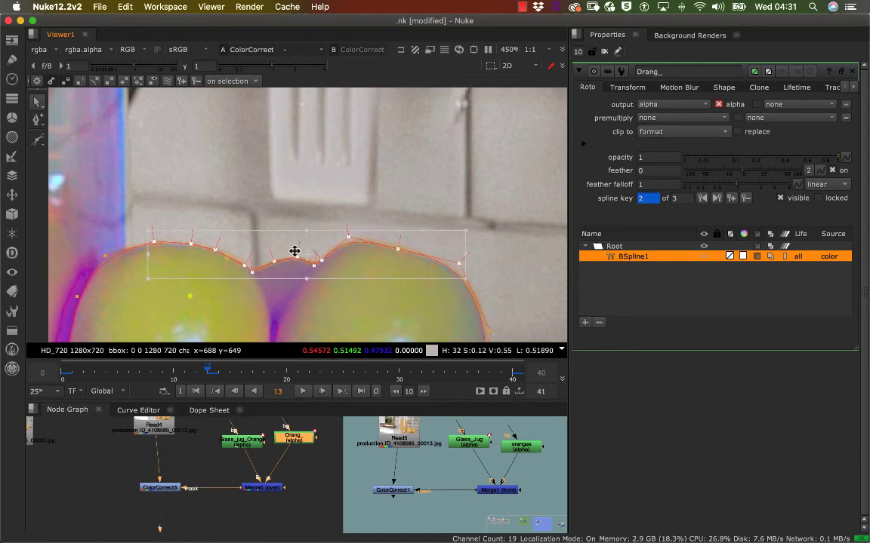
pyautogui.moveTo(199, 369)
pyautogui.mouseDown()
pyautogui.moveTo(89, 375)
pyautogui.moveTo(377, 373)
pyautogui.moveTo(206, 379)
pyautogui.mouseUp()
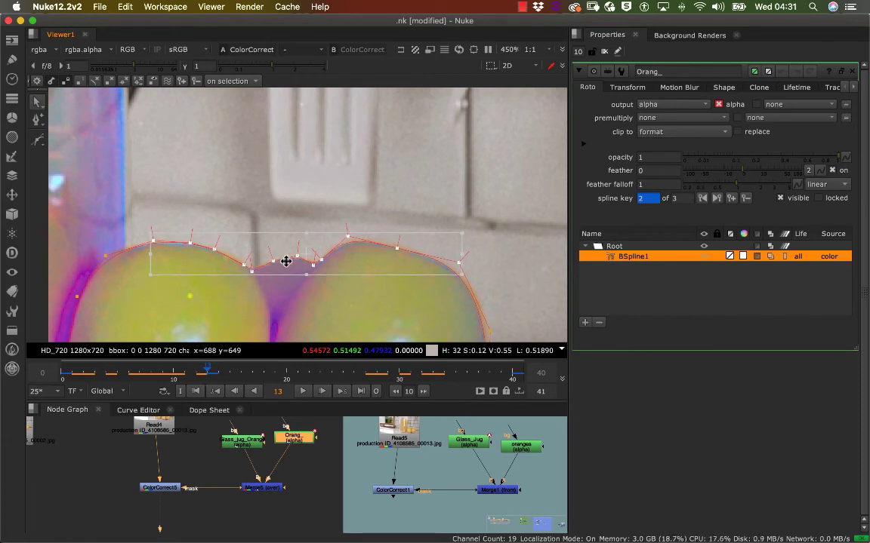
pyautogui.moveTo(286, 261); pyautogui.dragTo(287, 264)
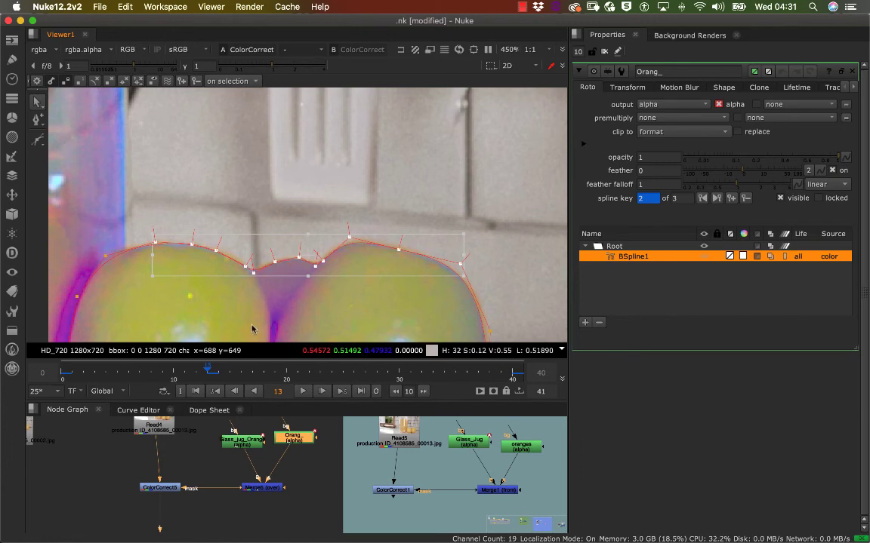
# Step: Scrub back to frame 2 to check the oranges' mask in the whole image, and deselect BSpline1
pyautogui.moveTo(213, 369); pyautogui.dragTo(83, 371)
pyautogui.keyDown('alt'); pyautogui.moveTo(252, 231); pyautogui.dragTo(175, 266, button='middle'); pyautogui.keyUp('alt')
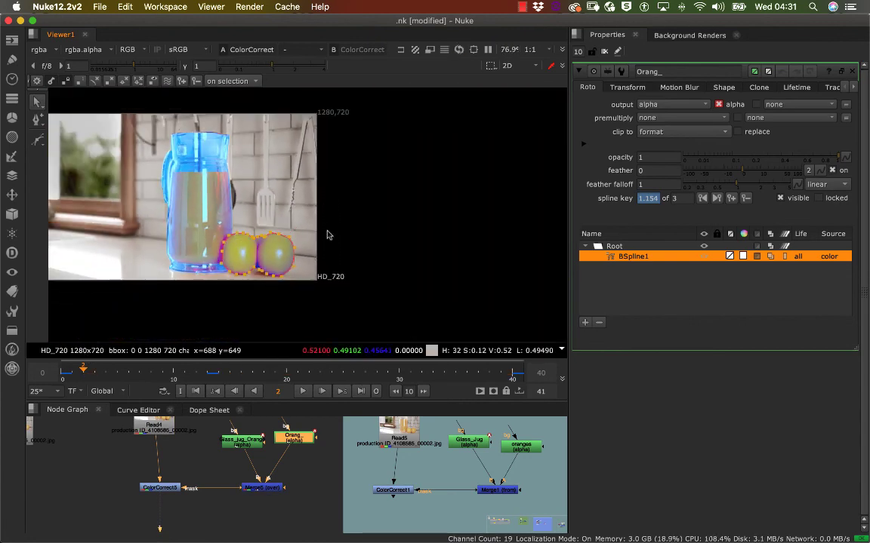
pyautogui.click(272, 328)
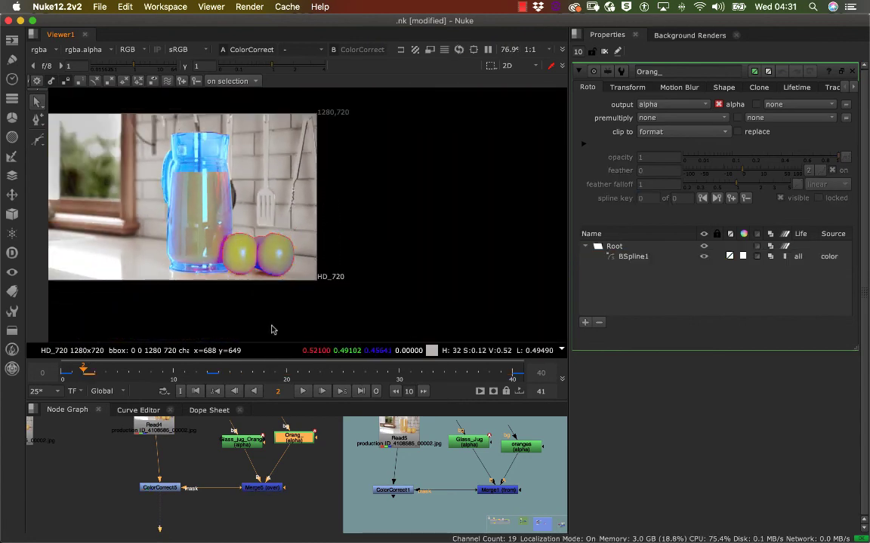
# Step: Open the Merge5 node that combines the jug and orange rotos, and set its operation to from
pyautogui.click(280, 478)
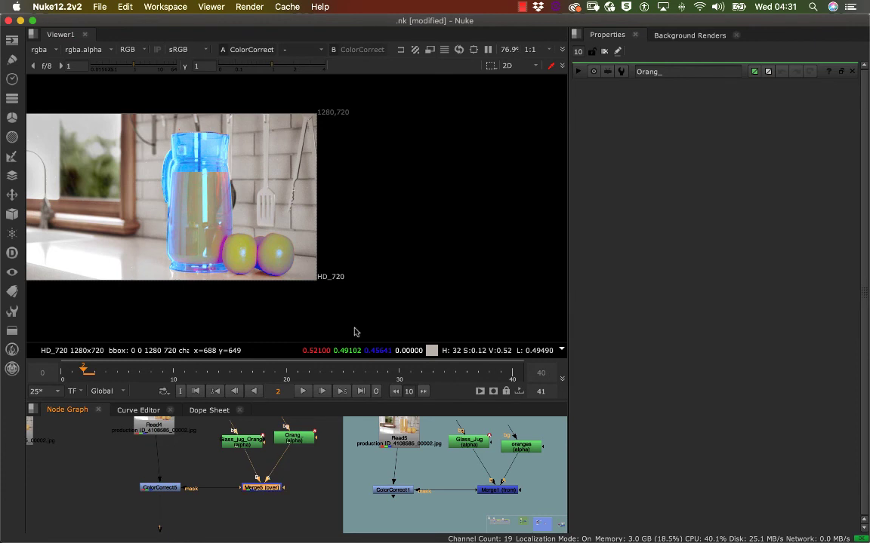
pyautogui.doubleClick(270, 490)
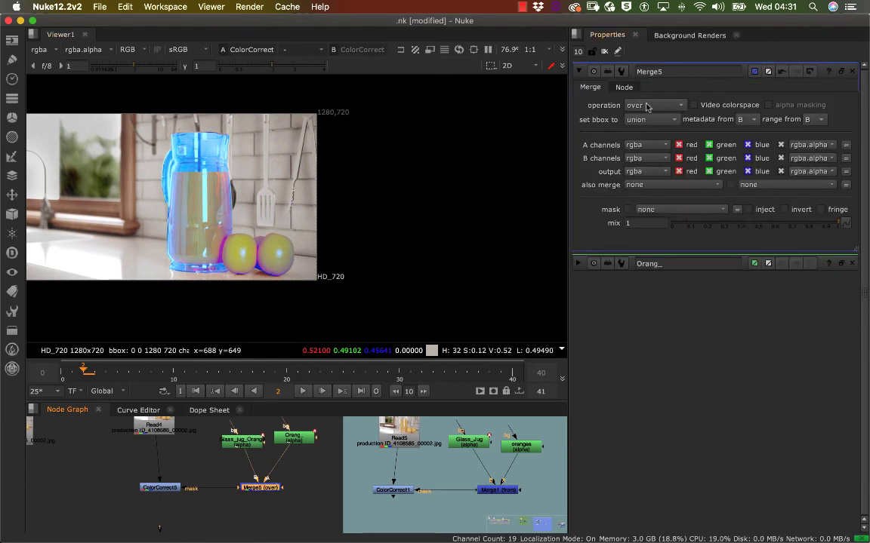
pyautogui.click(645, 107)
pyautogui.click(600, 138)
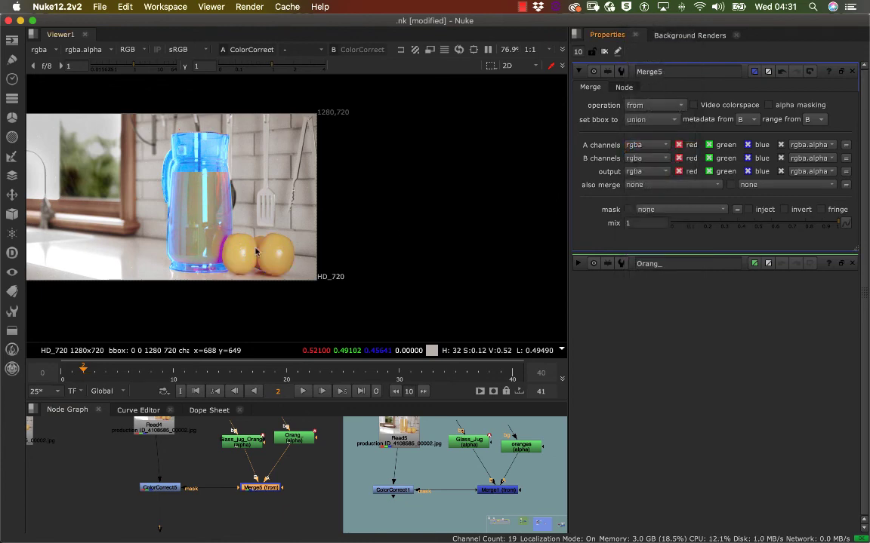
# Step: Examine the edges between the oranges and the color-corrected jug at frame 2, and play the sequence
pyautogui.scroll(8, 235, 252)
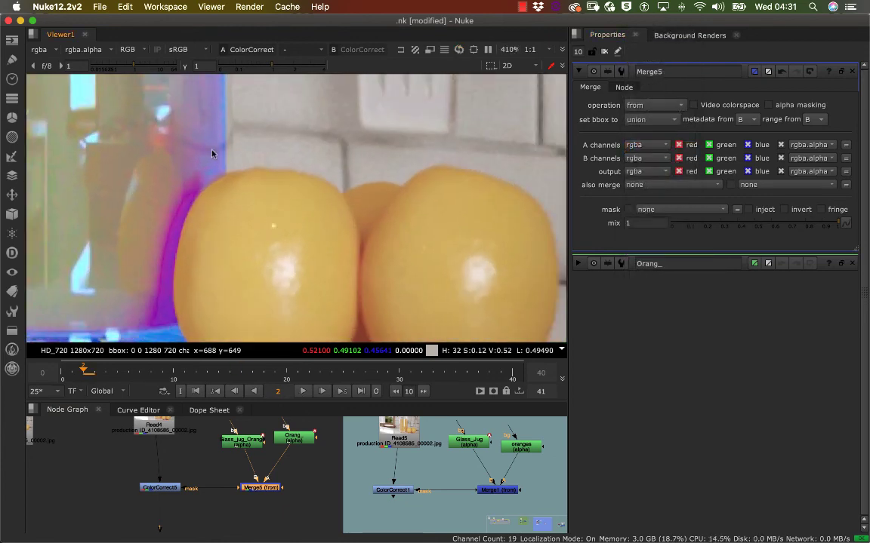
pyautogui.scroll(-7, 234, 241)
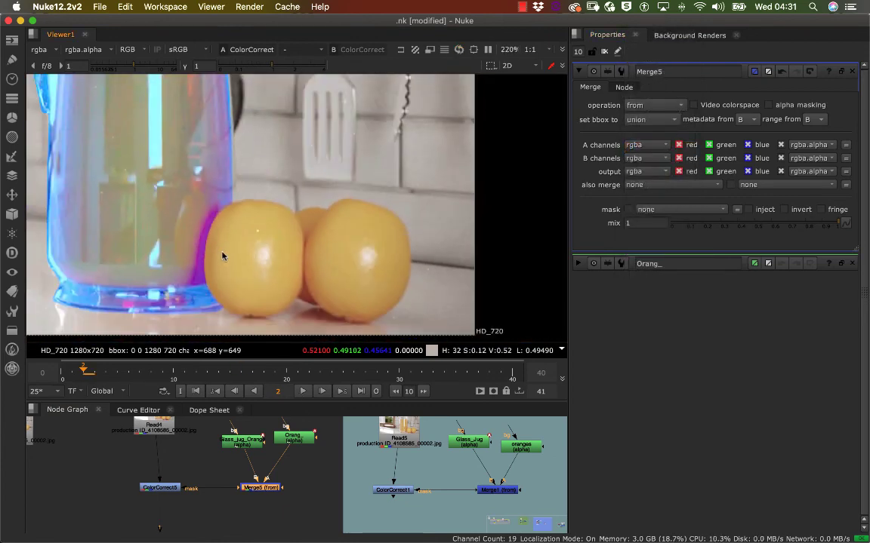
pyautogui.scroll(-1, 265, 261)
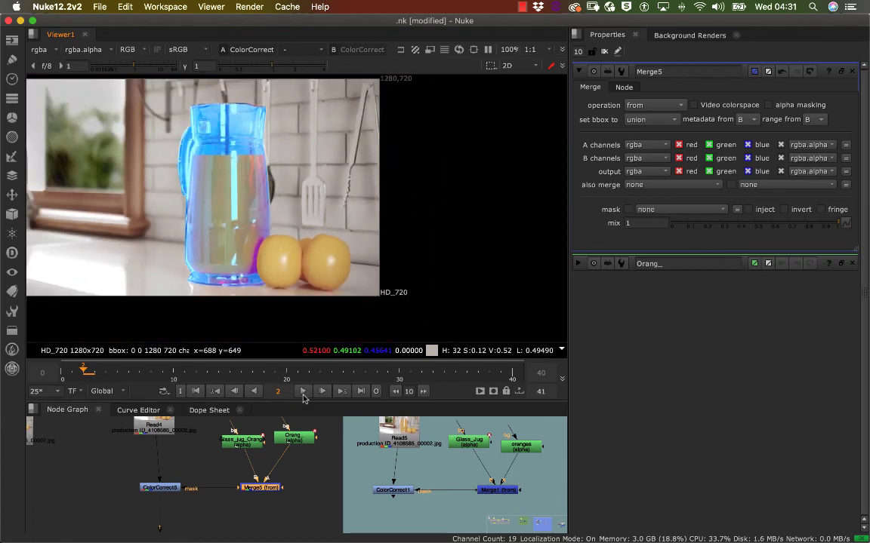
pyautogui.click(303, 392)
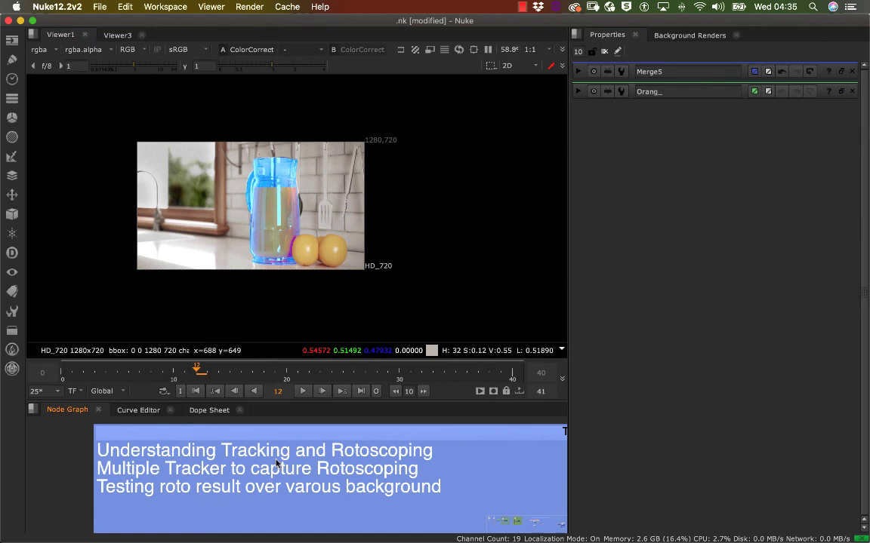
pyautogui.moveTo(276, 460)
pyautogui.mouseDown(button='middle')
pyautogui.moveTo(274, 474)
pyautogui.moveTo(283, 469)
pyautogui.mouseUp(button='middle')
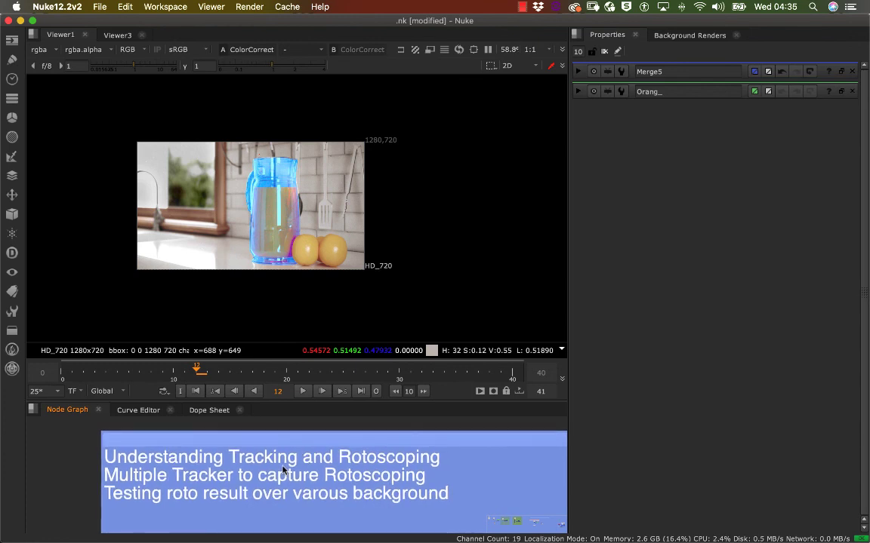